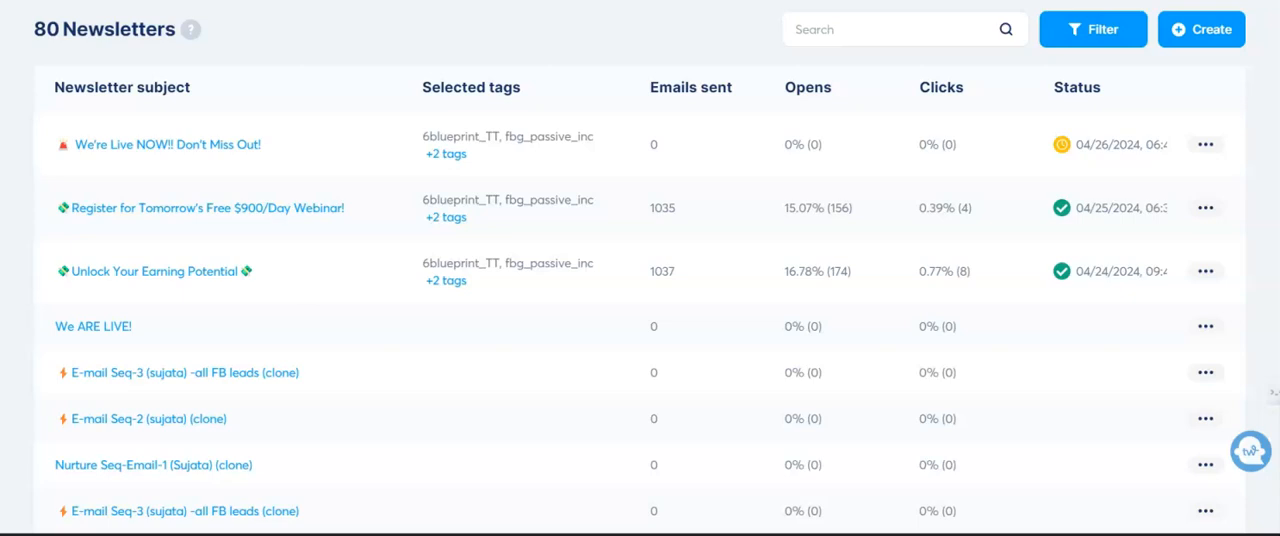
- Start creating a new newsletter and choose the Classic editor for it
{"action": "mouse_move", "coordinate": [772, 2]}
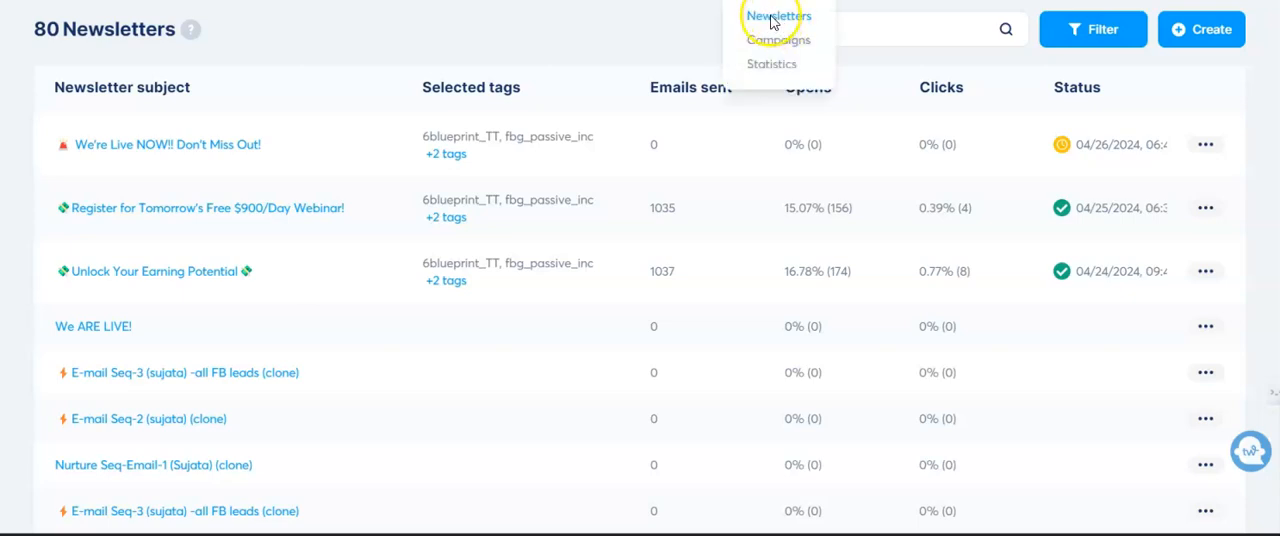
{"action": "left_click", "coordinate": [1212, 37]}
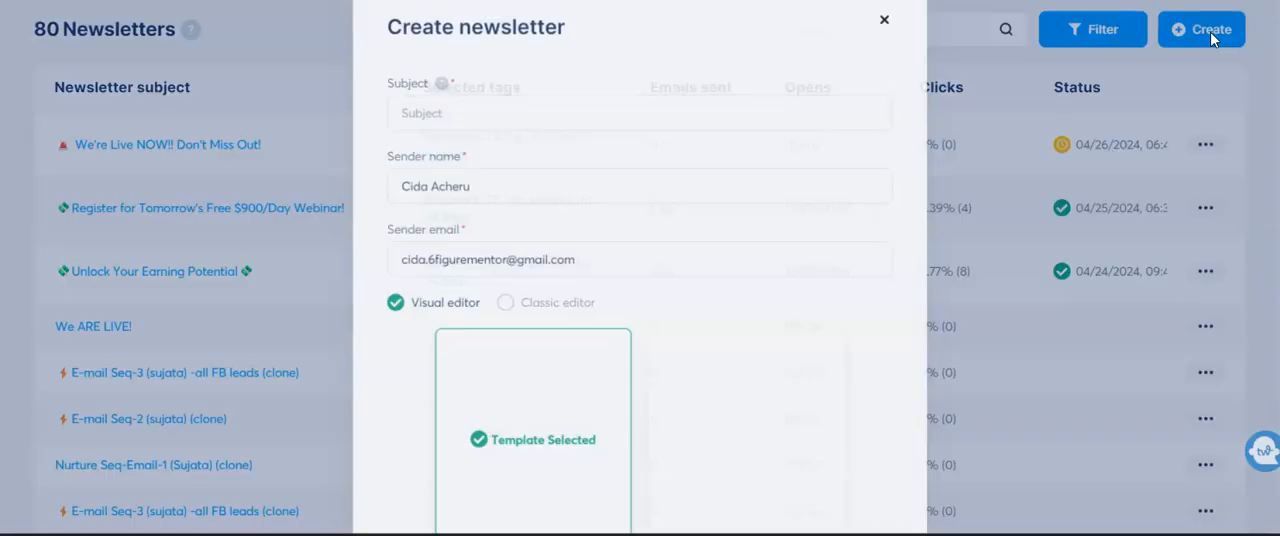
{"action": "scroll", "coordinate": [686, 194], "scroll_direction": "down", "scroll_amount": 2}
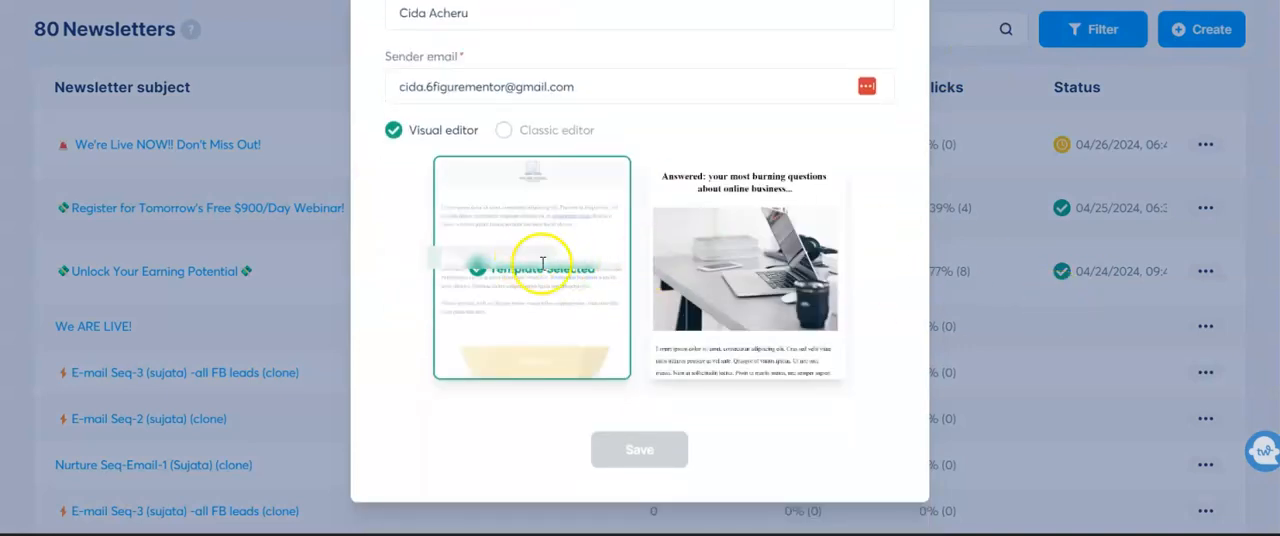
{"action": "mouse_move", "coordinate": [700, 266]}
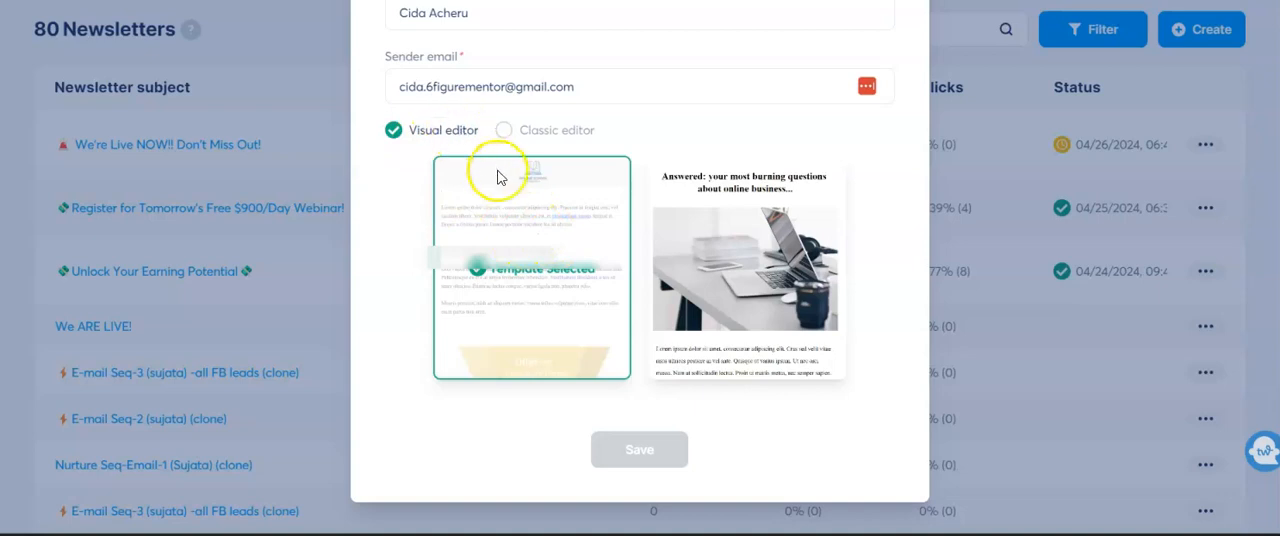
{"action": "left_click", "coordinate": [507, 134]}
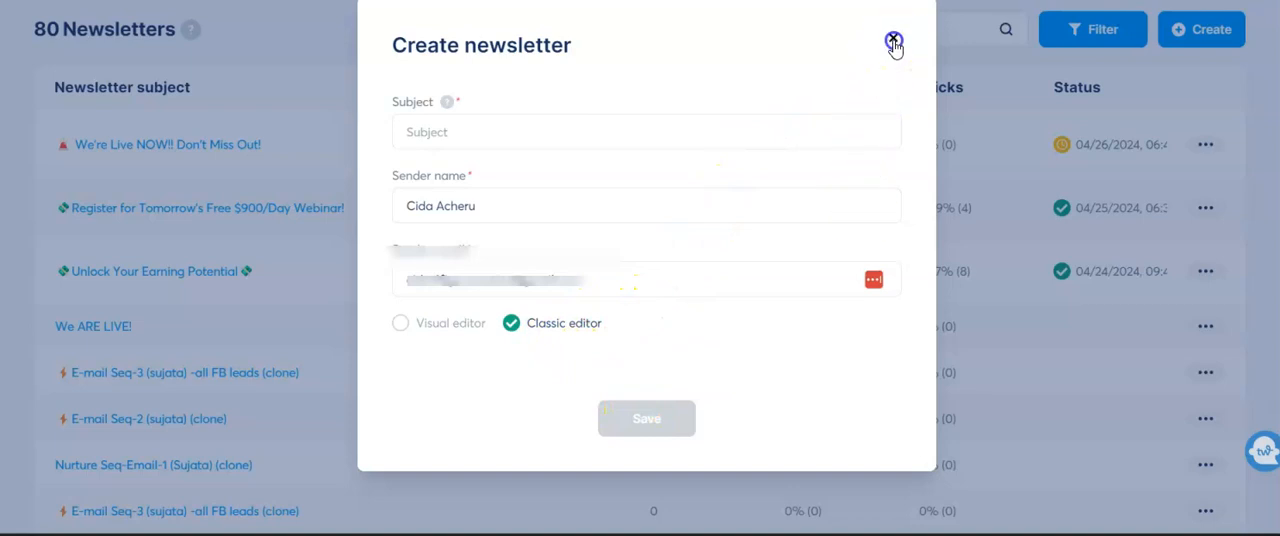
- Give the new newsletter the subject "Test" and save it
{"action": "left_click", "coordinate": [565, 136]}
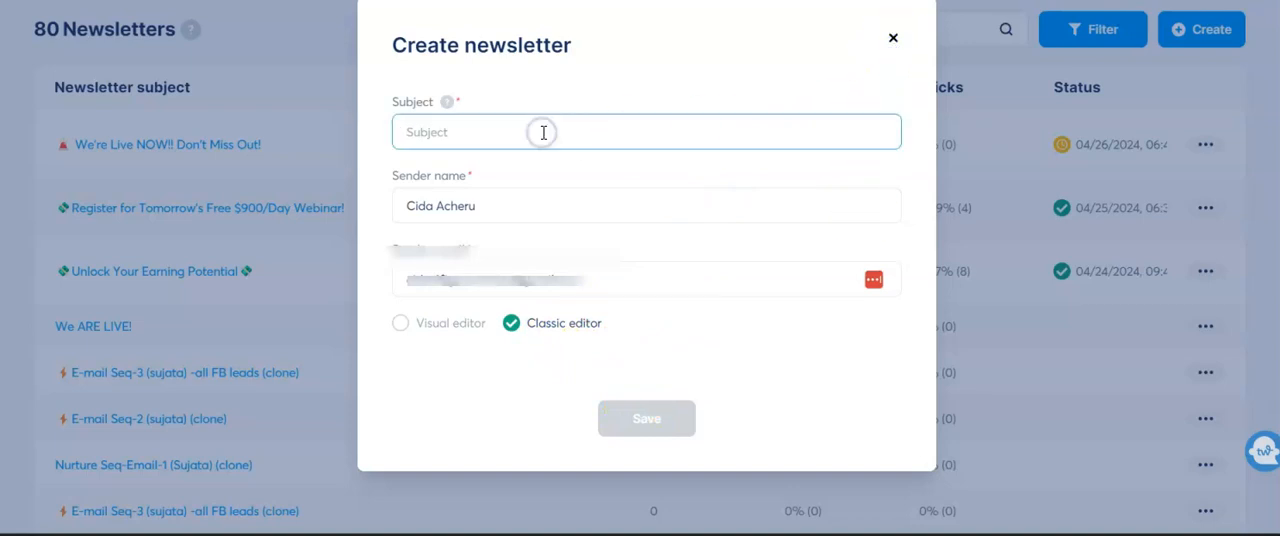
{"action": "type", "text": "Test"}
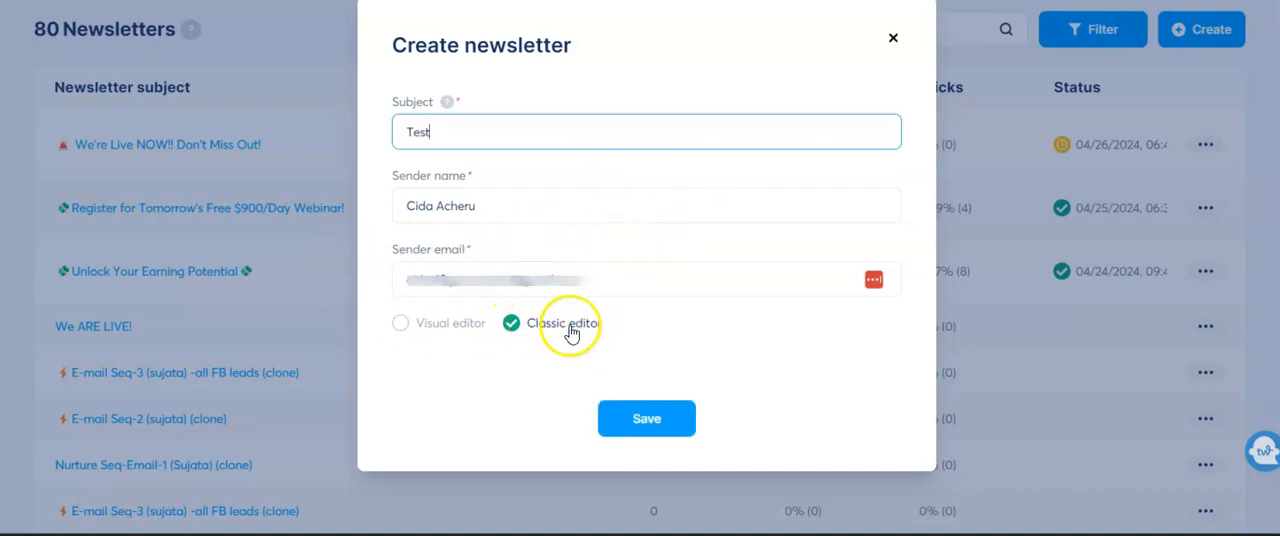
{"action": "left_click", "coordinate": [646, 422]}
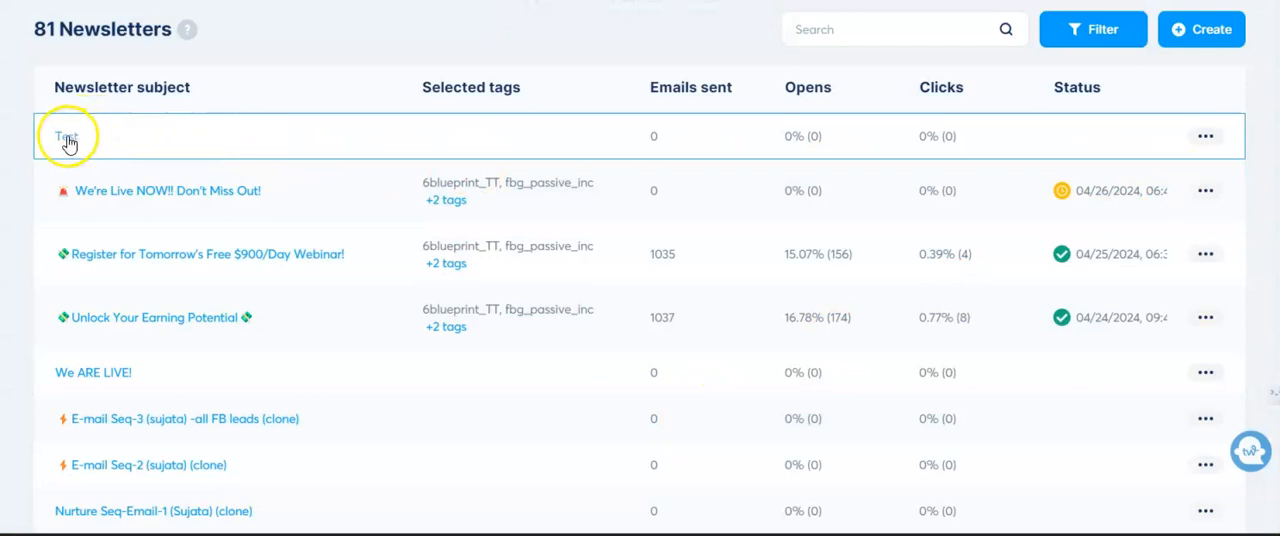
- Open the "Test" newsletter and replace its subject with "How to earn $900 A DAY"
{"action": "left_click", "coordinate": [67, 138]}
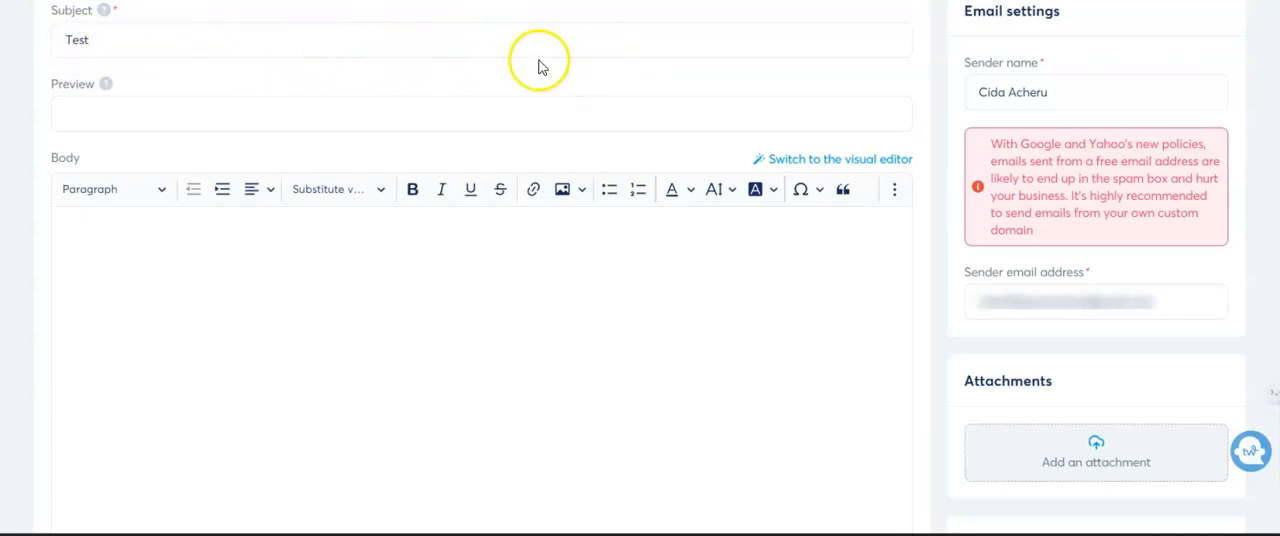
{"action": "left_click_drag", "start_coordinate": [134, 40], "coordinate": [40, 45]}
{"action": "type", "text": "How to earn $900 A DAY"}
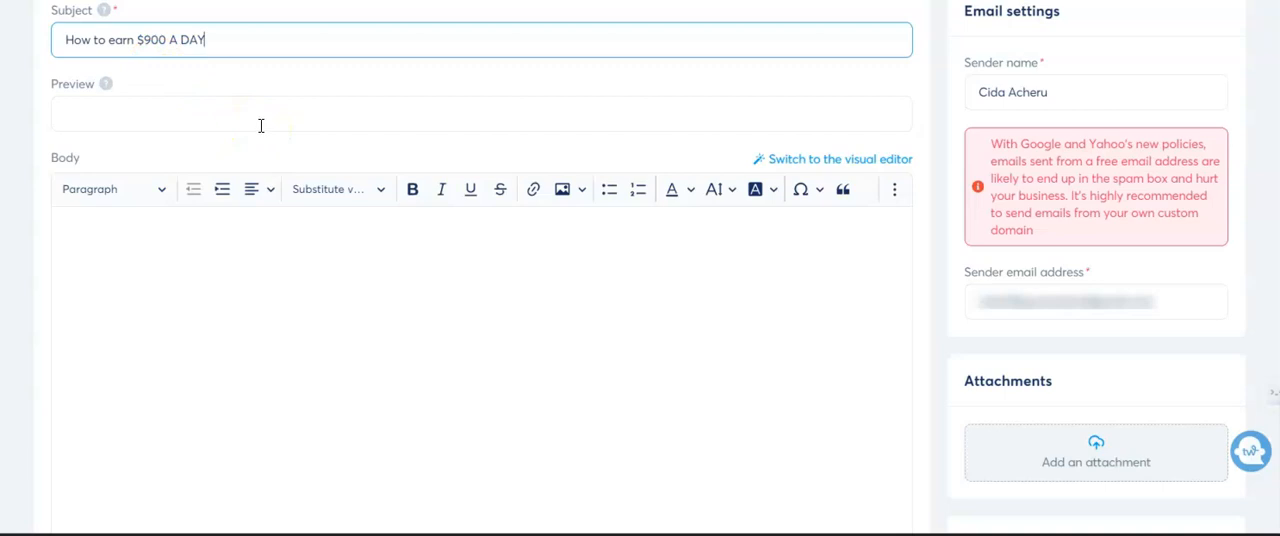
- Insert sparkles and money bag emojis before the subject text, removing any extra pasted emojis
{"action": "left_click", "coordinate": [91, 40]}
{"action": "left_click", "coordinate": [60, 14]}
{"action": "left_click", "coordinate": [66, 42]}
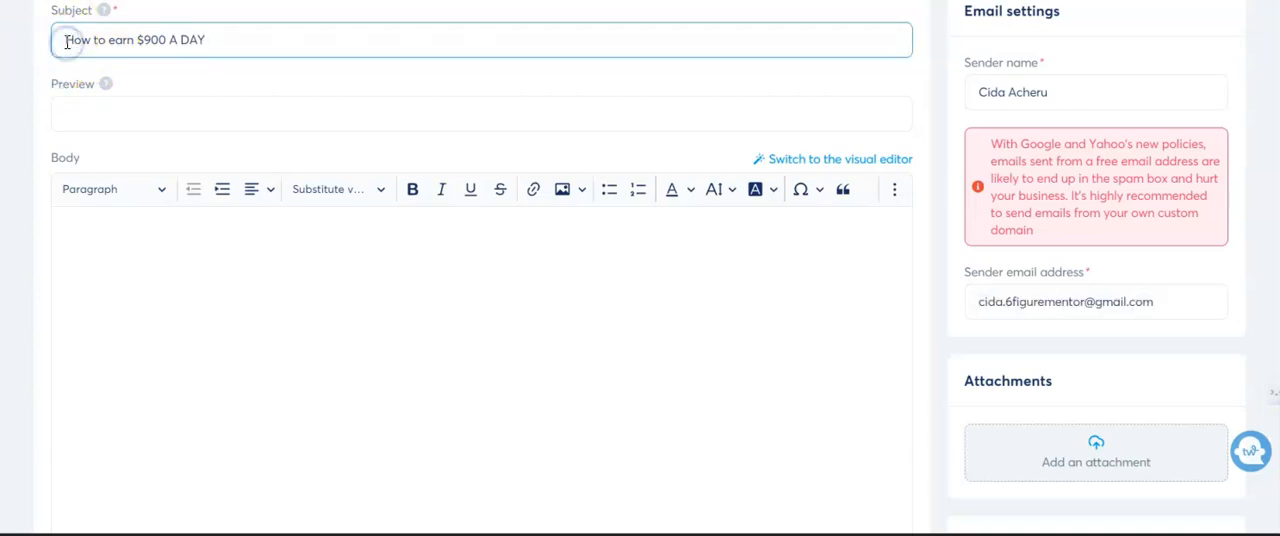
{"action": "type", "text": "✨👍😍"}
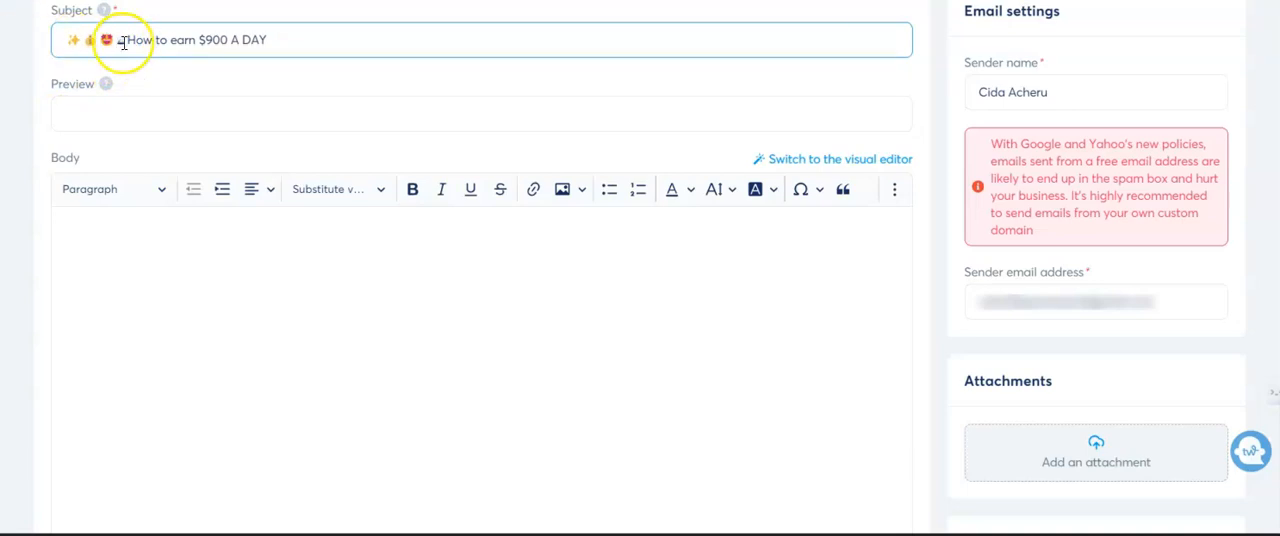
{"action": "left_click", "coordinate": [126, 40]}
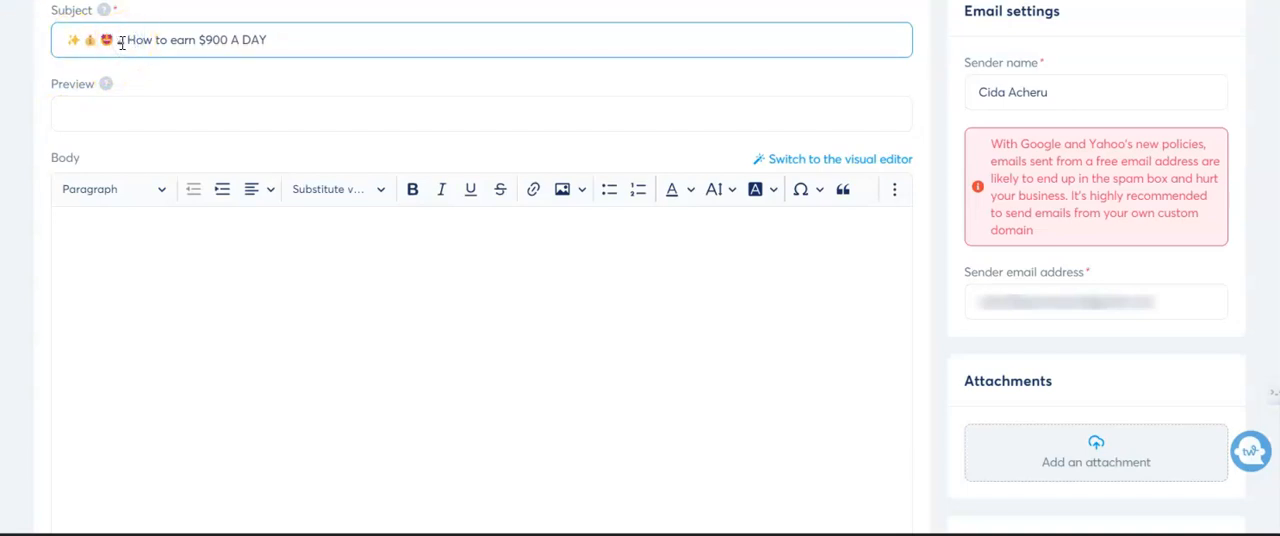
{"action": "key", "text": "BackSpace"}
{"action": "key", "text": "BackSpace"}
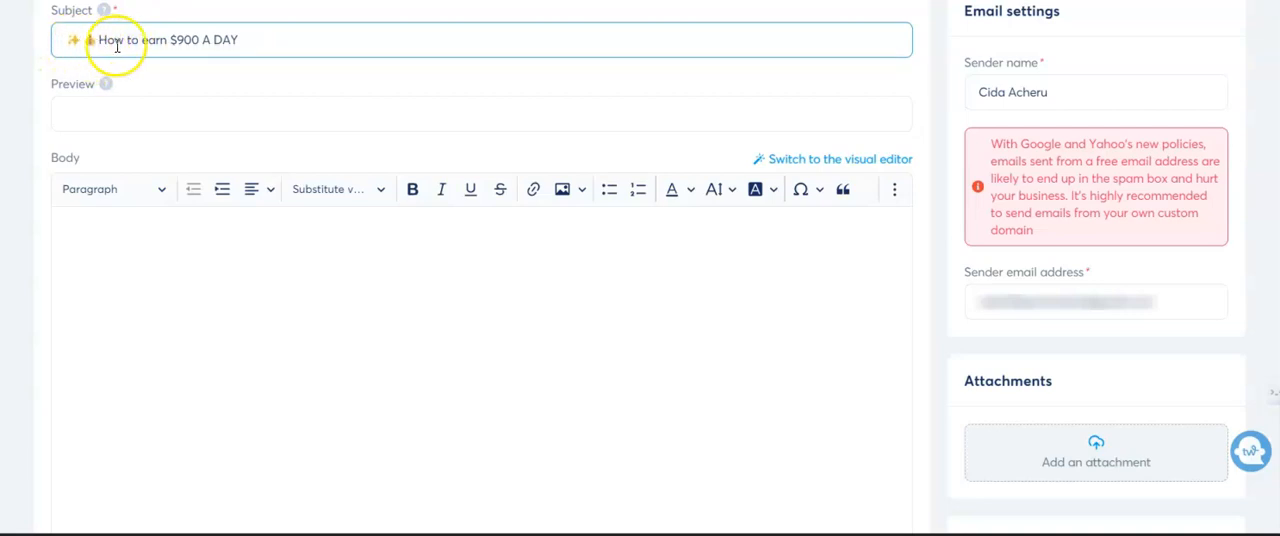
- Add the same sparkles and money bag emojis after the subject text, deleting the surplus ones
{"action": "left_click", "coordinate": [274, 38]}
{"action": "type", "text": "✨💰🎁💵"}
{"action": "left_click_drag", "start_coordinate": [276, 40], "coordinate": [308, 40]}
{"action": "key", "text": "BackSpace"}
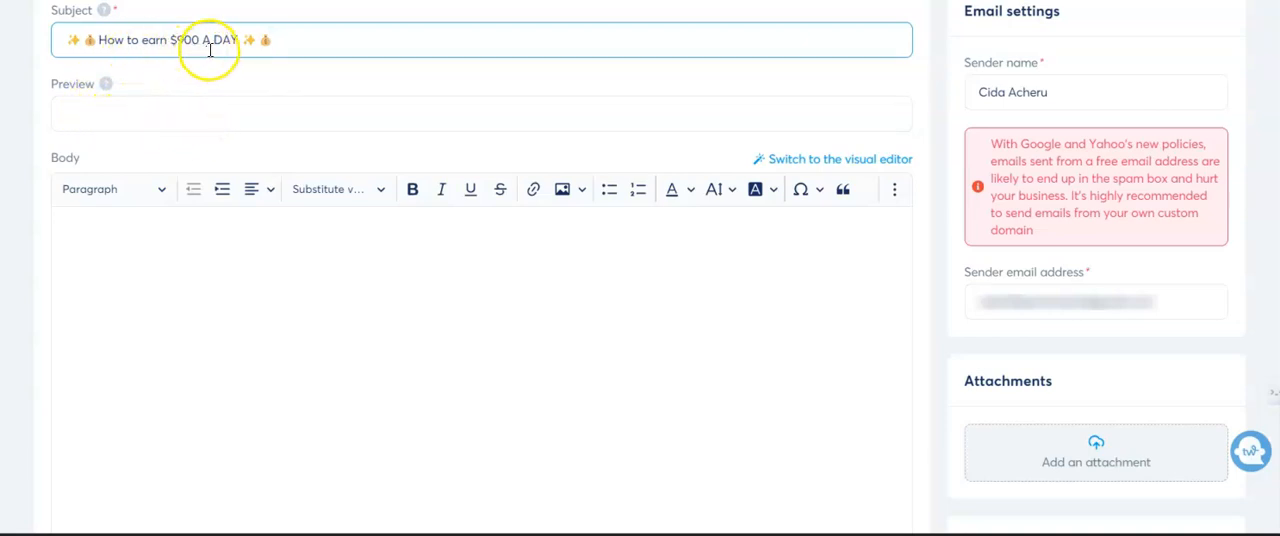
- Enter "Make This Summer The Best" as the newsletter's preview text
{"action": "left_click", "coordinate": [194, 117]}
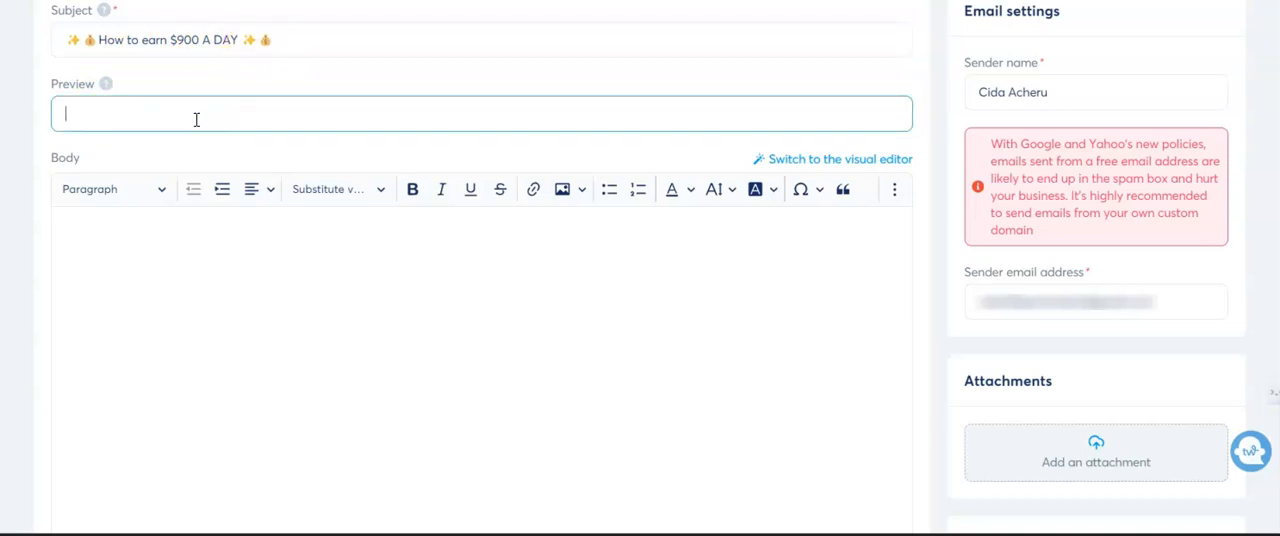
{"action": "type", "text": "Mak"}
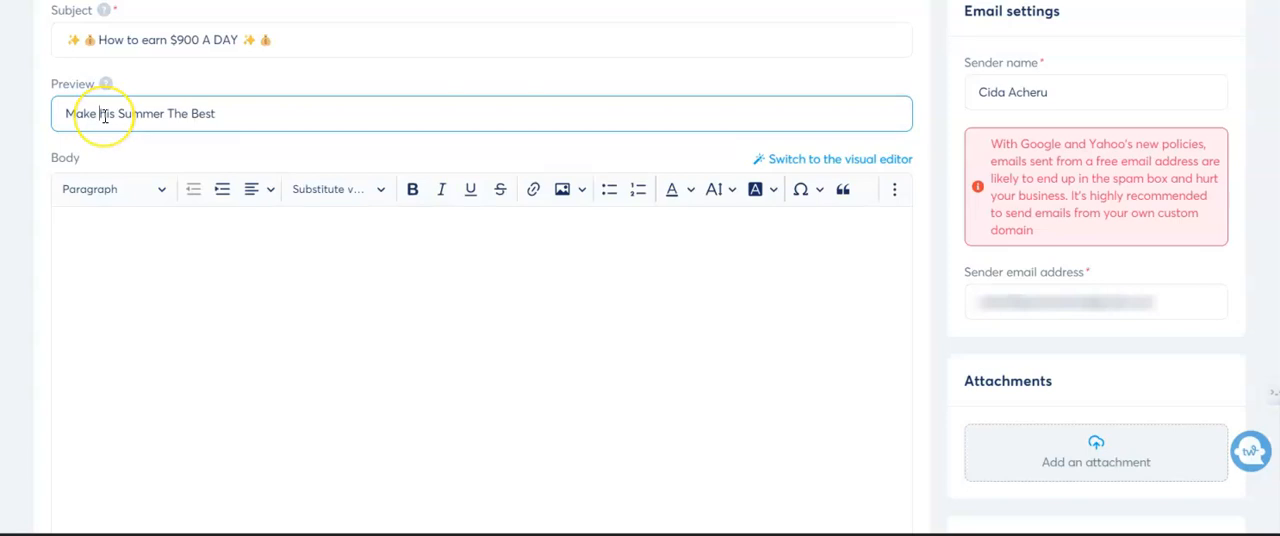
{"action": "type", "text": "This Summer The Best"}
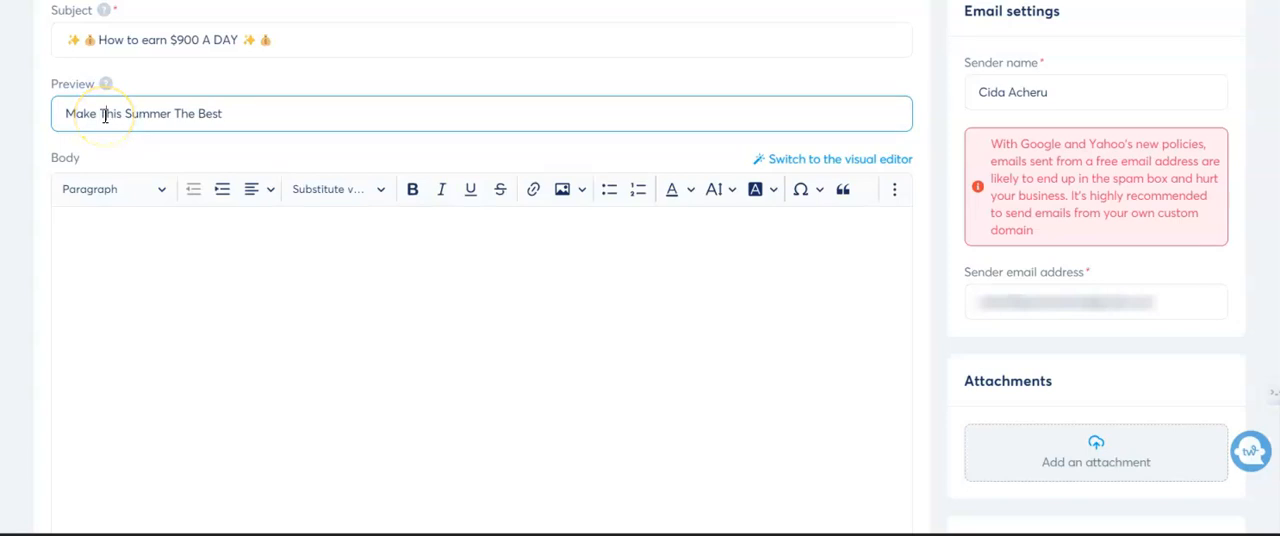
{"action": "left_click", "coordinate": [224, 239]}
{"action": "left_click", "coordinate": [221, 238]}
{"action": "left_click", "coordinate": [154, 256]}
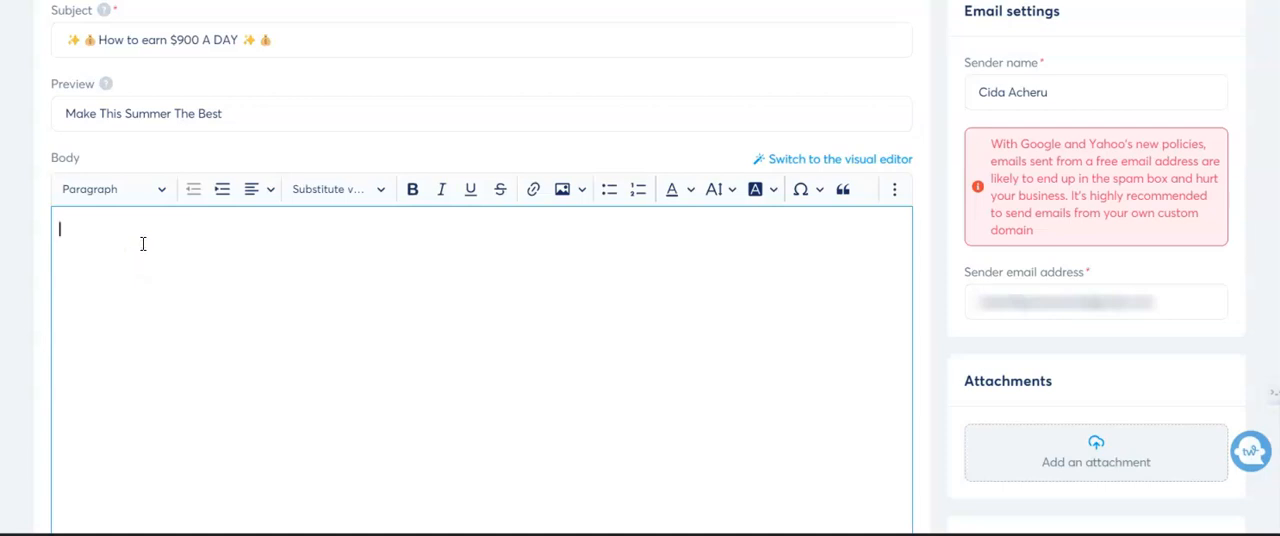
{"action": "left_click", "coordinate": [143, 239]}
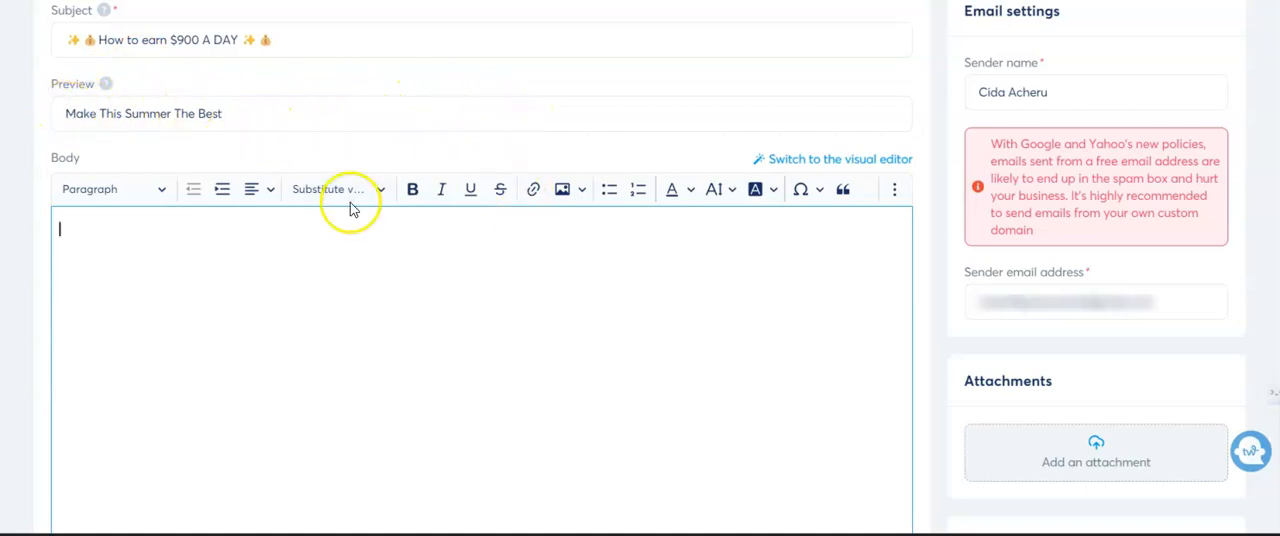
{"action": "scroll", "coordinate": [423, 297], "scroll_direction": "down", "scroll_amount": 3}
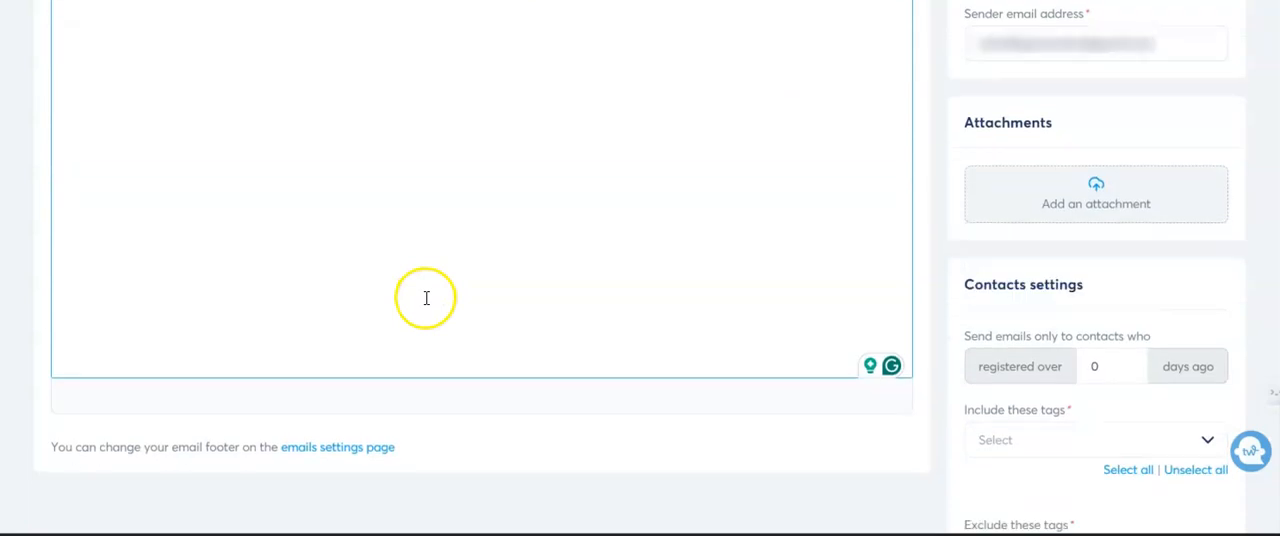
{"action": "scroll", "coordinate": [426, 297], "scroll_direction": "up", "scroll_amount": 1}
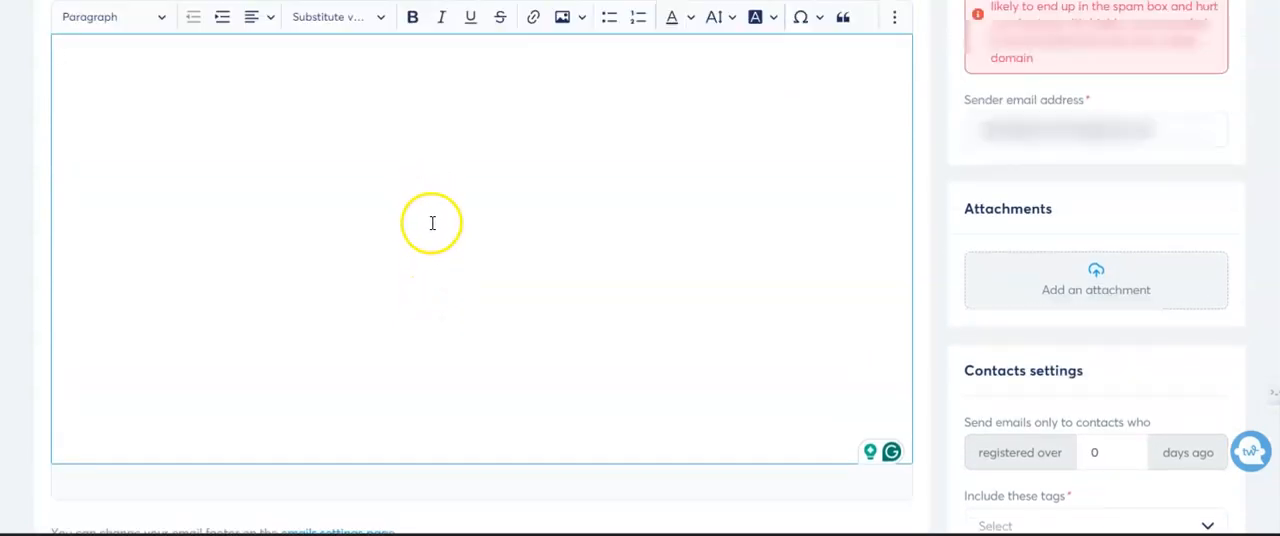
{"action": "scroll", "coordinate": [432, 223], "scroll_direction": "up", "scroll_amount": 1}
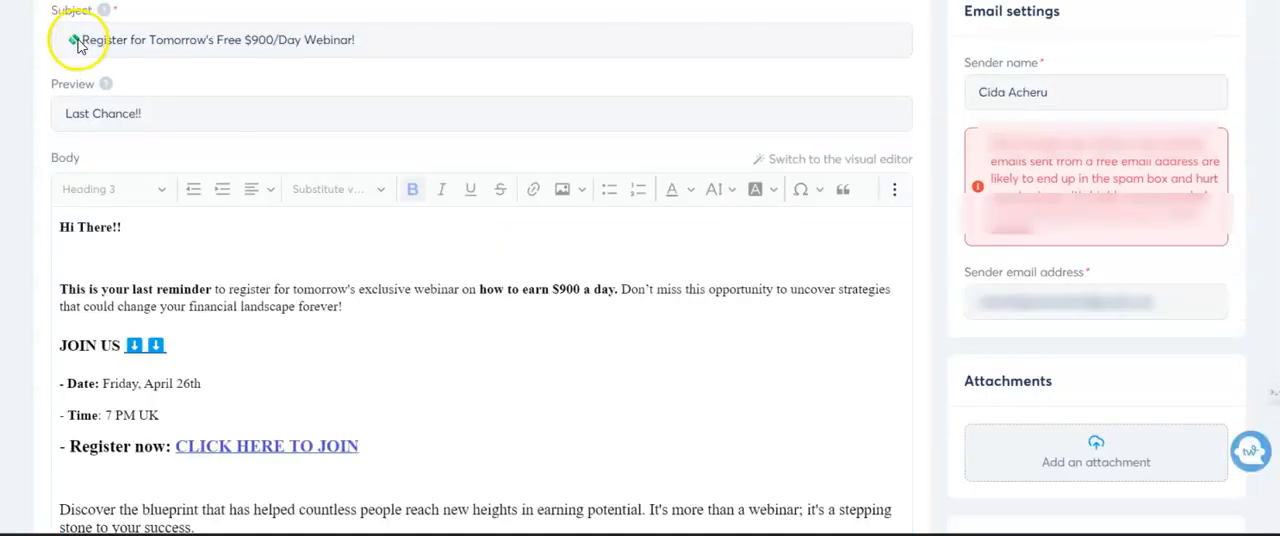
- Switch to the newsletter "Register for Tomorrow's Free $900/Day Webinar!" and examine its subject, preview text and opening greeting
{"action": "left_click", "coordinate": [82, 39]}
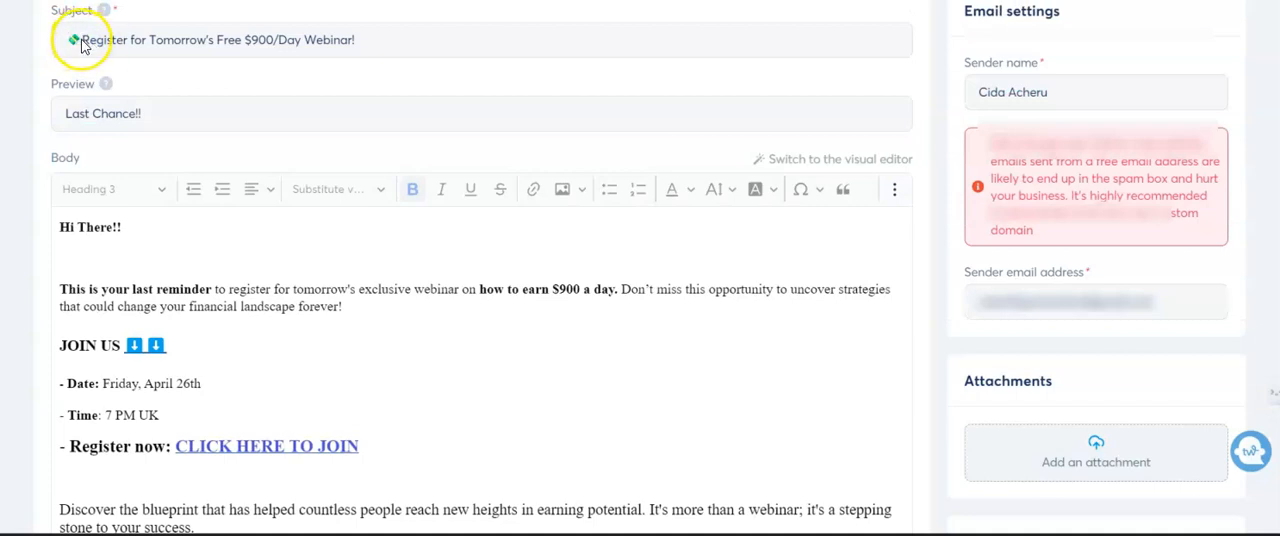
{"action": "scroll", "coordinate": [98, 122], "scroll_direction": "up", "scroll_amount": 1}
{"action": "scroll", "coordinate": [257, 119], "scroll_direction": "down", "scroll_amount": 2}
{"action": "scroll", "coordinate": [303, 118], "scroll_direction": "up", "scroll_amount": 2}
{"action": "scroll", "coordinate": [303, 118], "scroll_direction": "up", "scroll_amount": 1}
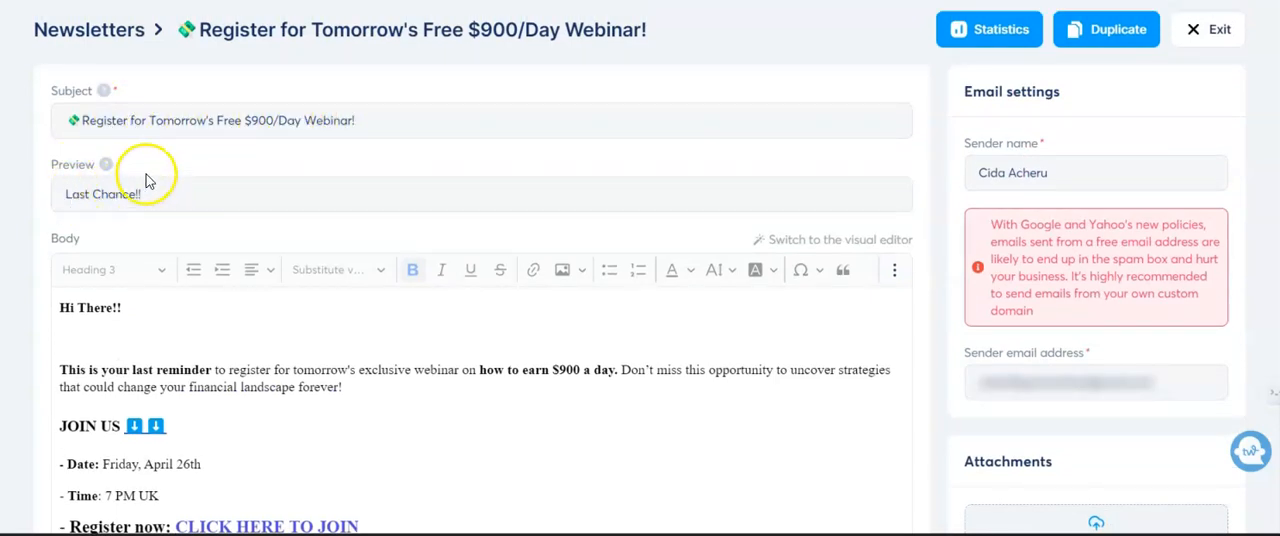
{"action": "scroll", "coordinate": [270, 190], "scroll_direction": "down", "scroll_amount": 2}
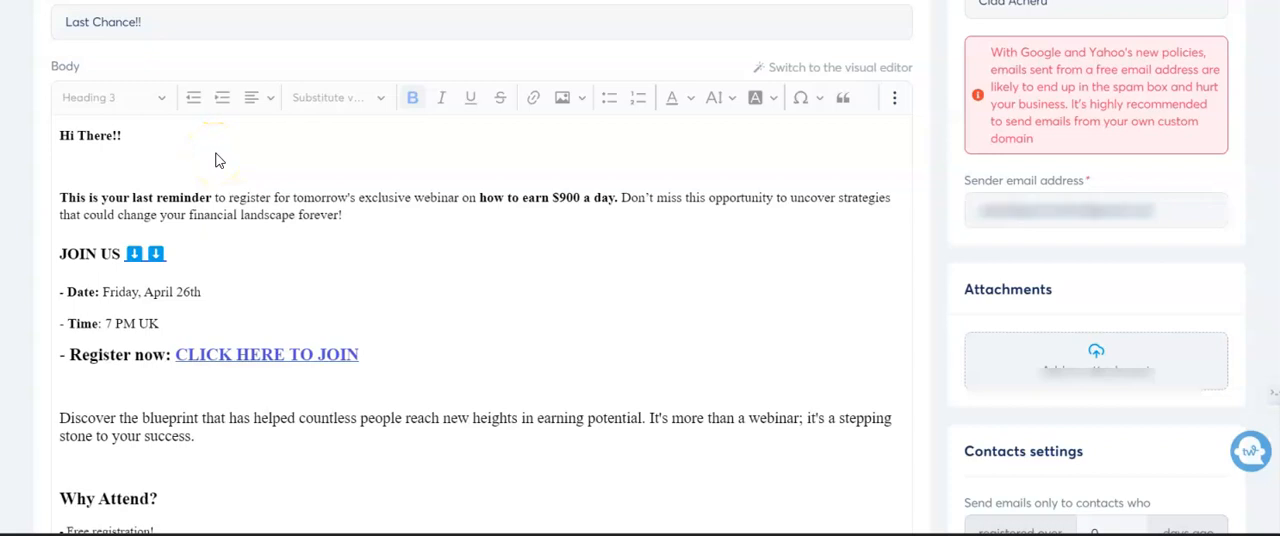
{"action": "left_click", "coordinate": [84, 134]}
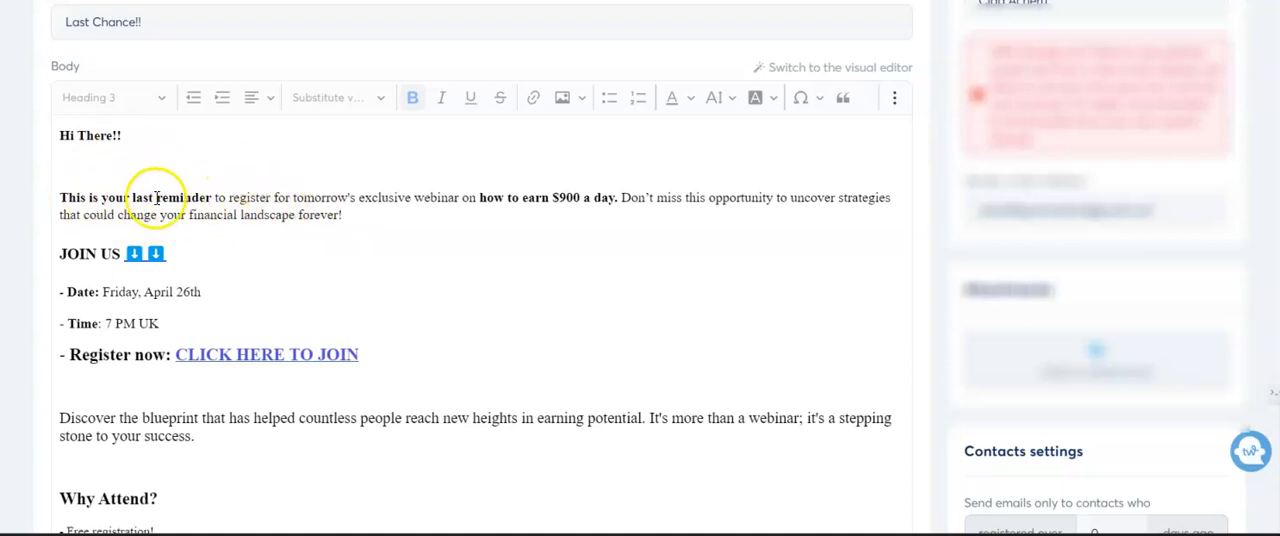
{"action": "scroll", "coordinate": [251, 200], "scroll_direction": "up", "scroll_amount": 3}
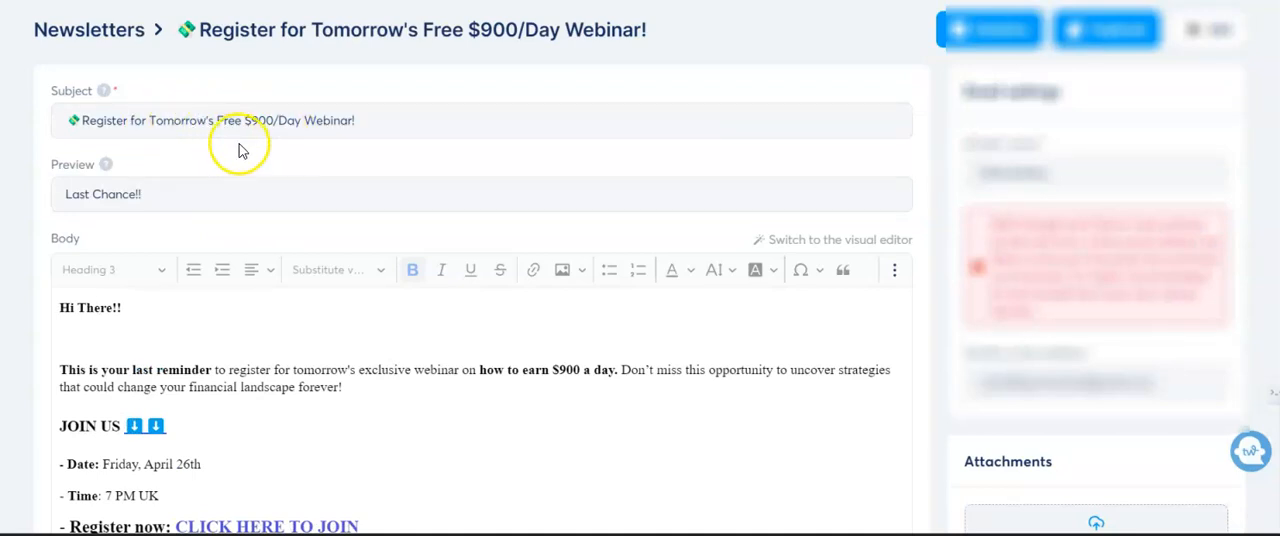
- Examine the webinar newsletter's body, from the event details and registration link through the banner image to the community results
{"action": "scroll", "coordinate": [240, 158], "scroll_direction": "down", "scroll_amount": 4}
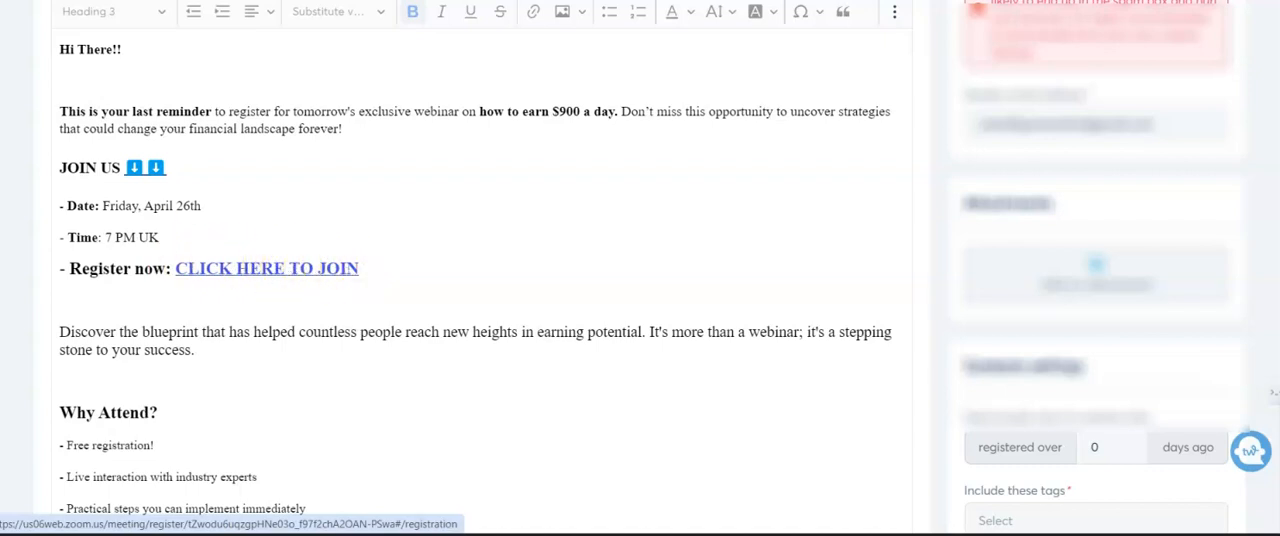
{"action": "scroll", "coordinate": [572, 218], "scroll_direction": "down", "scroll_amount": 2}
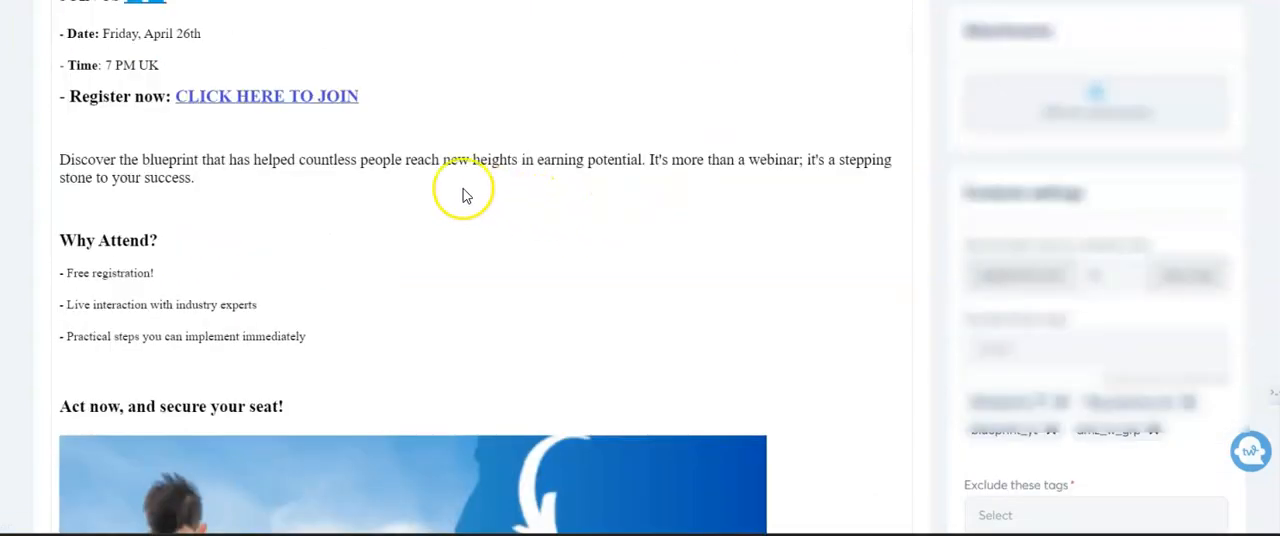
{"action": "scroll", "coordinate": [150, 140], "scroll_direction": "up", "scroll_amount": 1}
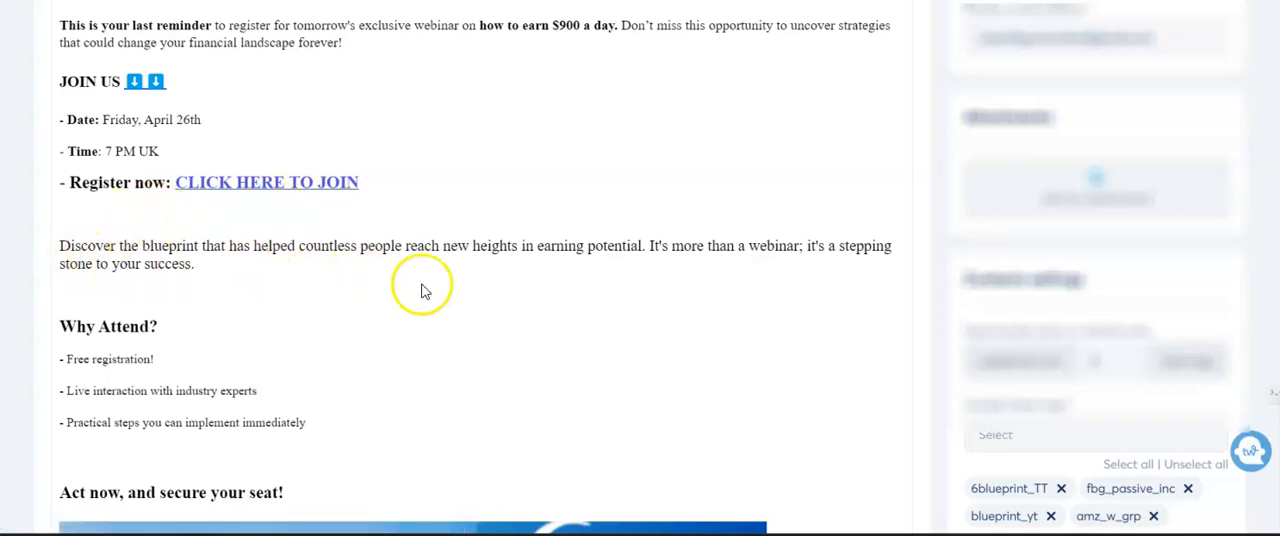
{"action": "scroll", "coordinate": [290, 360], "scroll_direction": "down", "scroll_amount": 1}
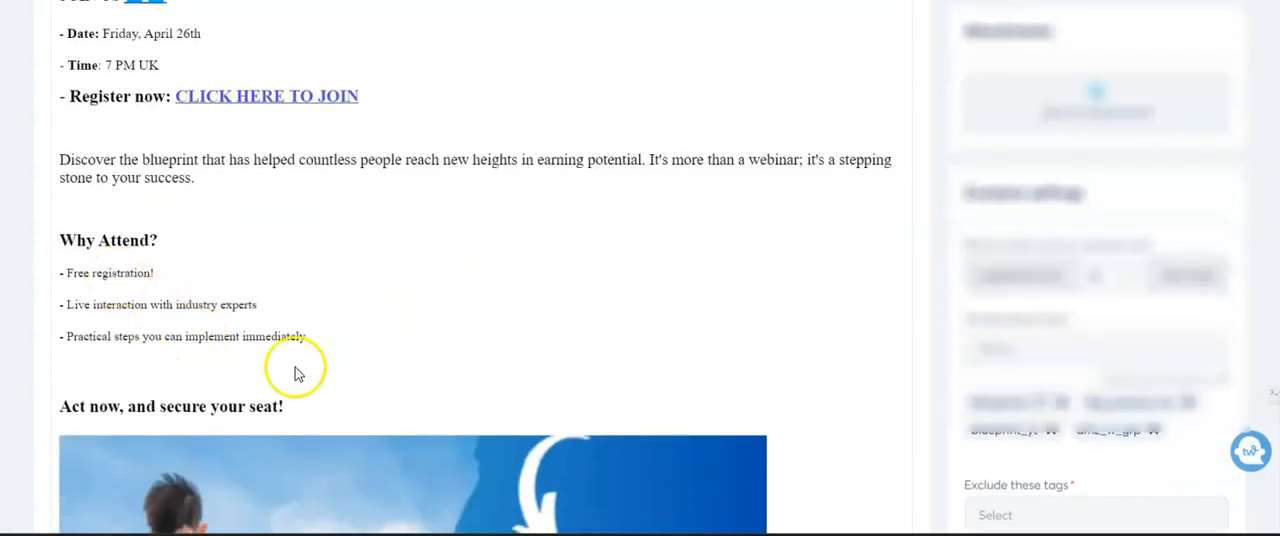
{"action": "scroll", "coordinate": [340, 365], "scroll_direction": "down", "scroll_amount": 2}
{"action": "scroll", "coordinate": [375, 350], "scroll_direction": "down", "scroll_amount": 3}
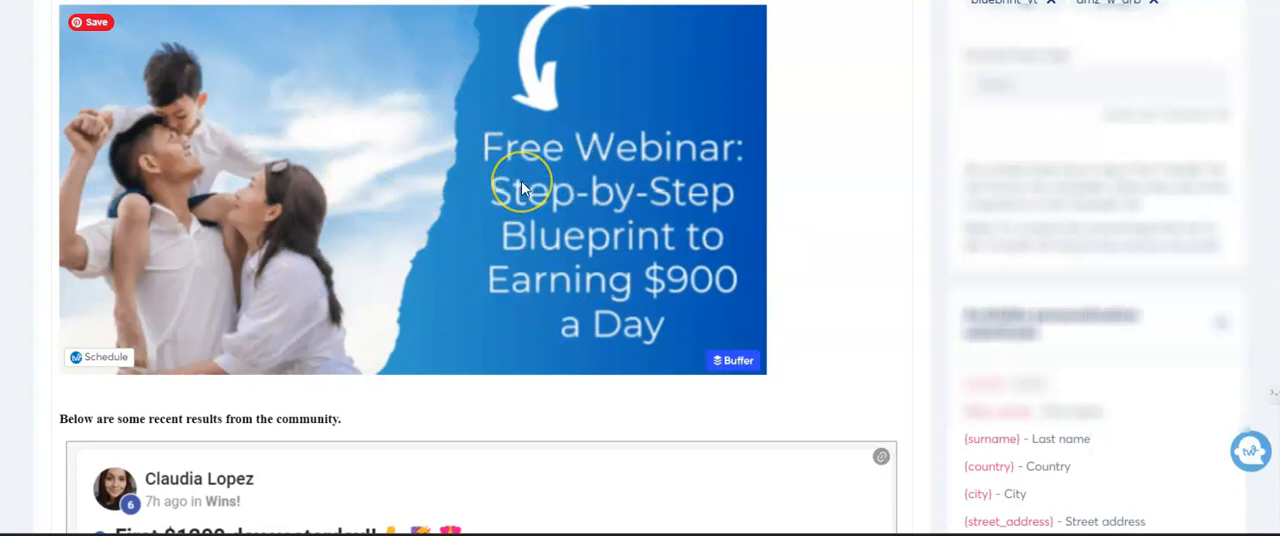
{"action": "scroll", "coordinate": [491, 205], "scroll_direction": "down", "scroll_amount": 5}
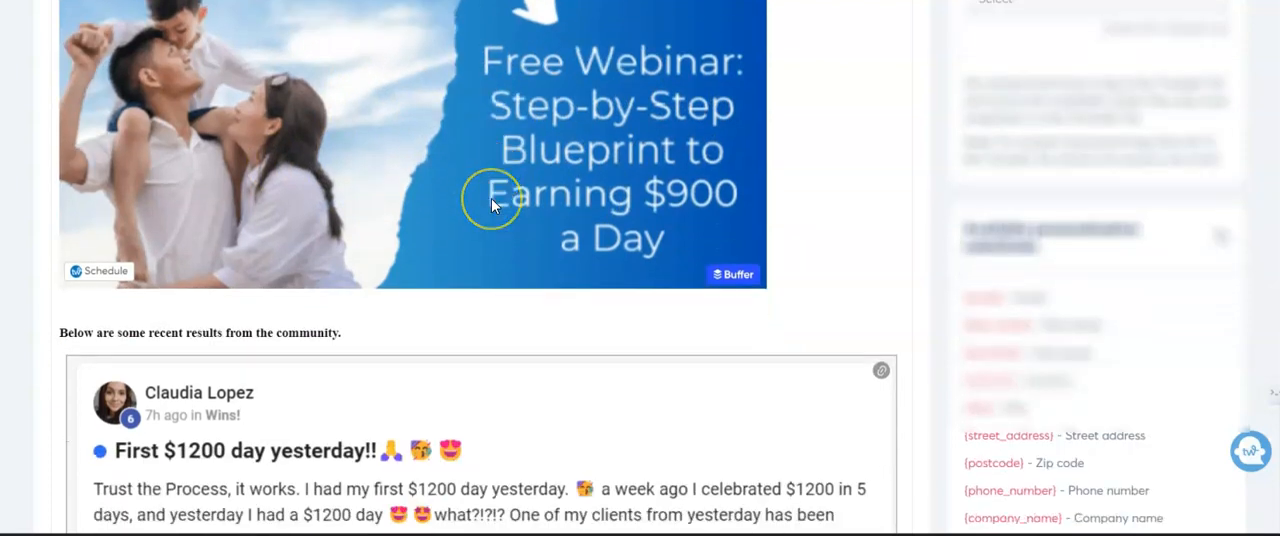
{"action": "scroll", "coordinate": [491, 205], "scroll_direction": "down", "scroll_amount": 2}
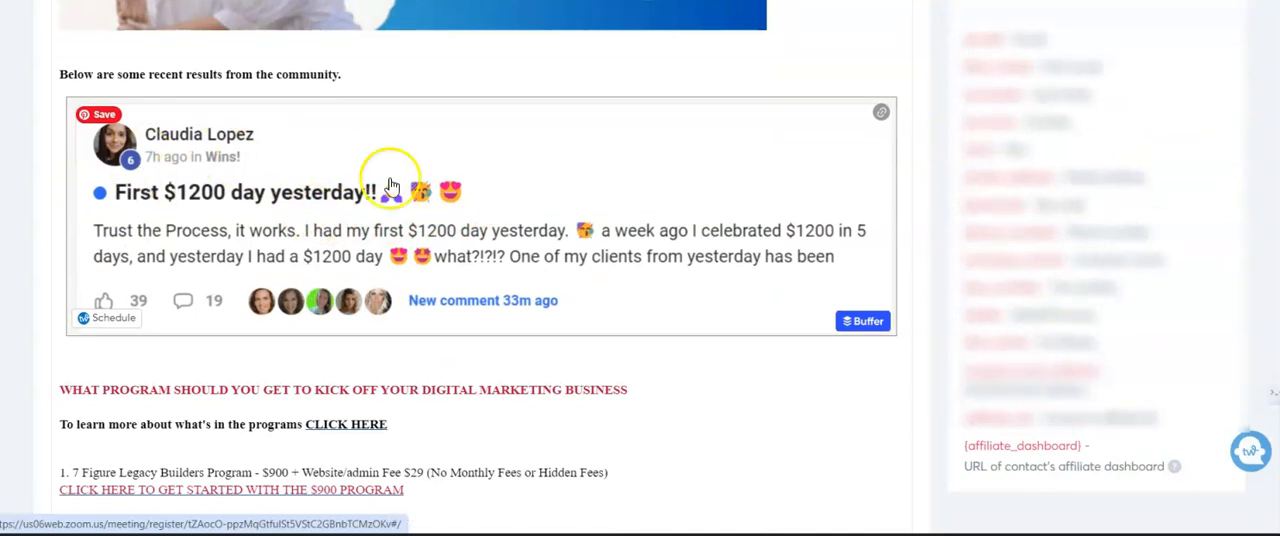
{"action": "scroll", "coordinate": [408, 200], "scroll_direction": "up", "scroll_amount": 2}
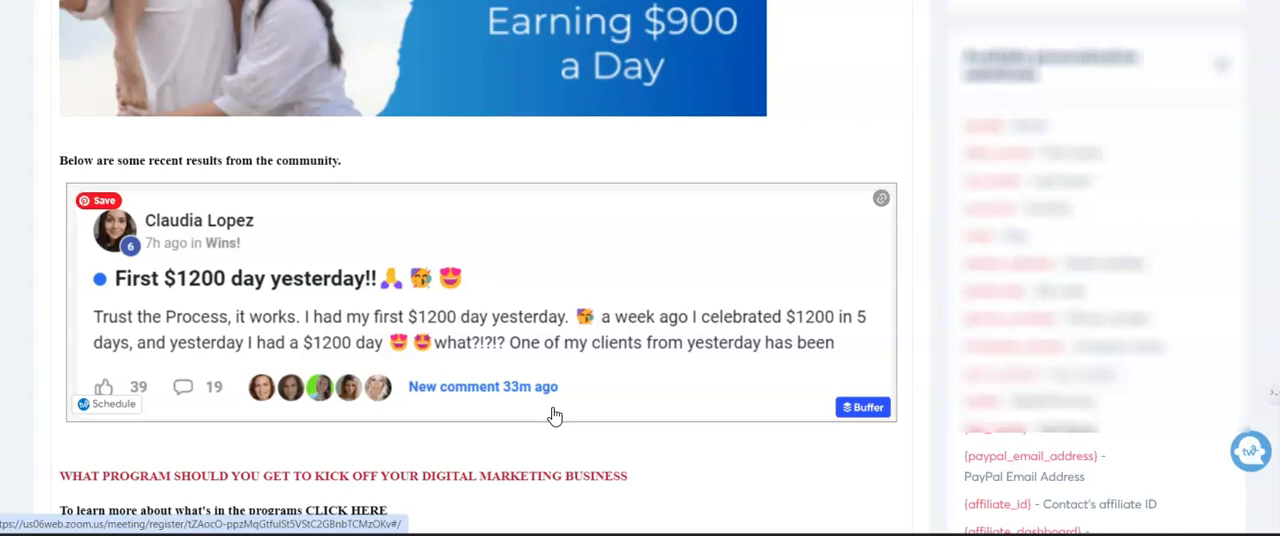
- Examine the rest of the webinar newsletter's body, from the community results and program offers to the payment plan and sign-off
{"action": "scroll", "coordinate": [510, 310], "scroll_direction": "down", "scroll_amount": 3}
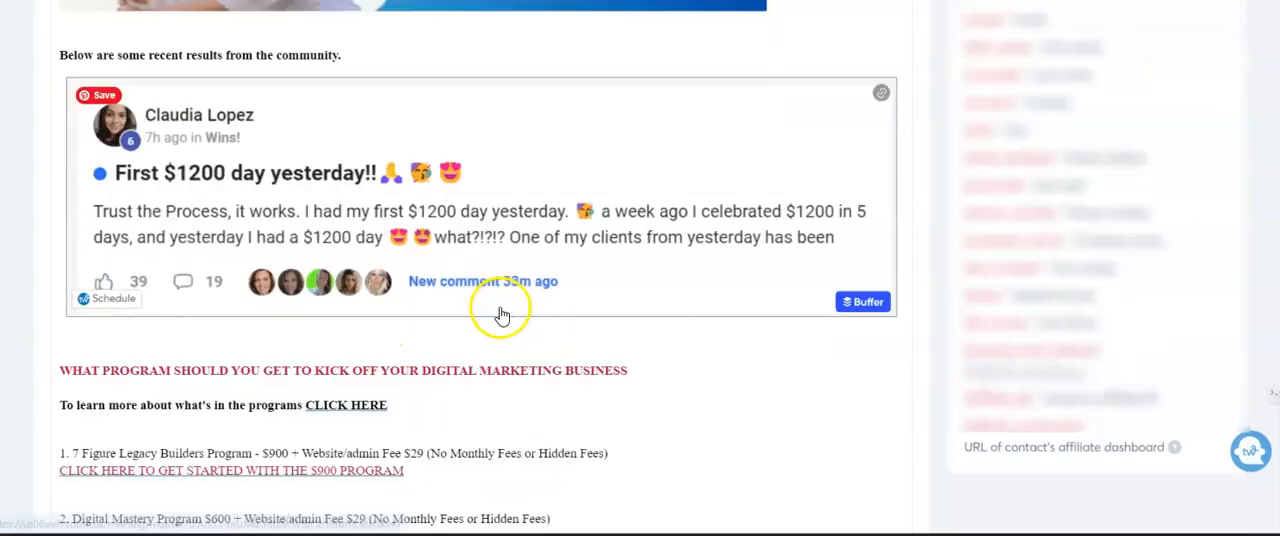
{"action": "scroll", "coordinate": [502, 298], "scroll_direction": "down", "scroll_amount": 10}
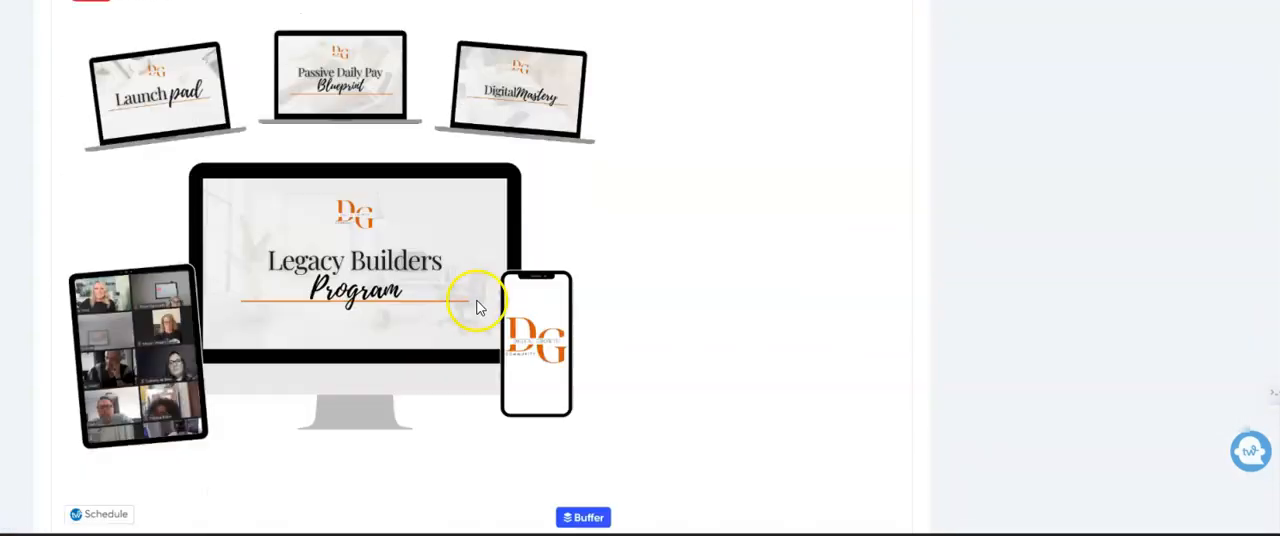
{"action": "scroll", "coordinate": [450, 248], "scroll_direction": "up", "scroll_amount": 5}
{"action": "scroll", "coordinate": [551, 251], "scroll_direction": "down", "scroll_amount": 4}
{"action": "scroll", "coordinate": [561, 250], "scroll_direction": "down", "scroll_amount": 8}
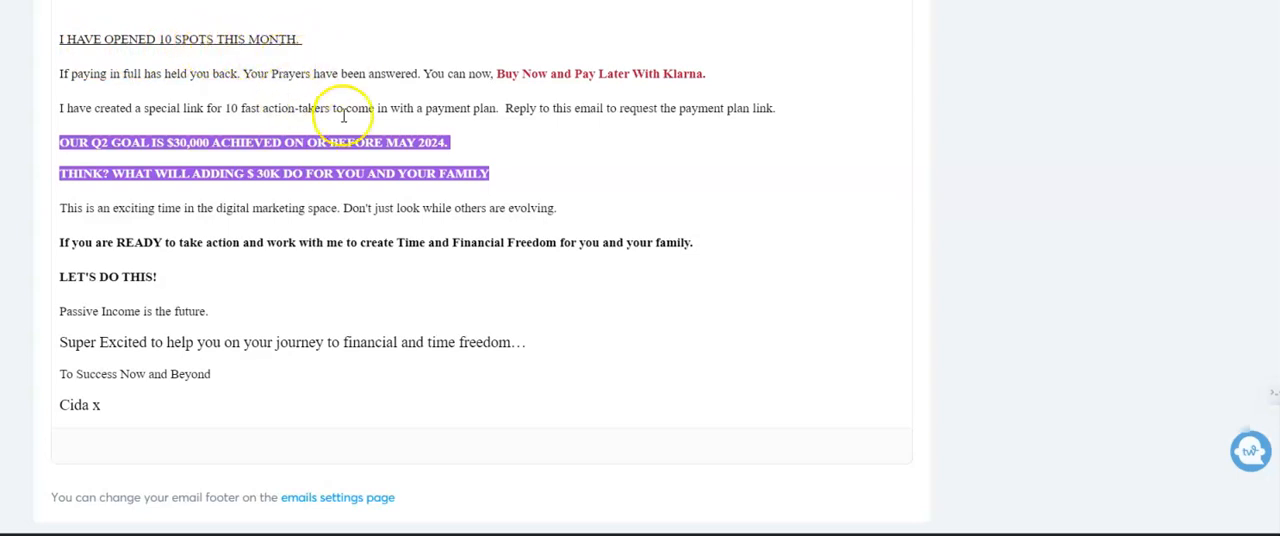
{"action": "scroll", "coordinate": [345, 100], "scroll_direction": "up", "scroll_amount": 10}
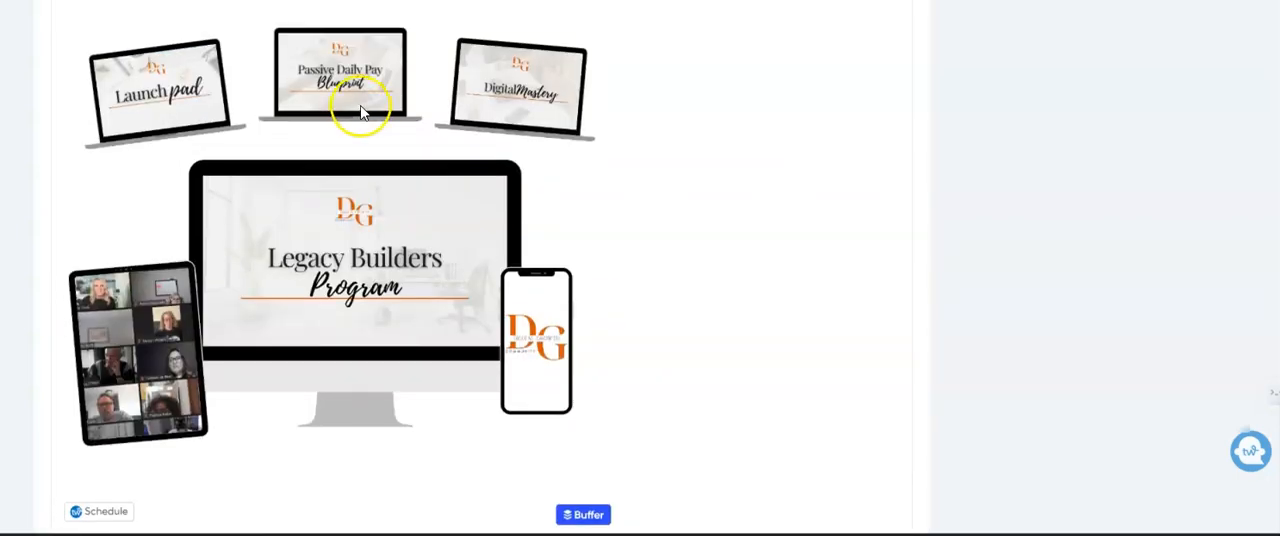
{"action": "scroll", "coordinate": [417, 122], "scroll_direction": "up", "scroll_amount": 15}
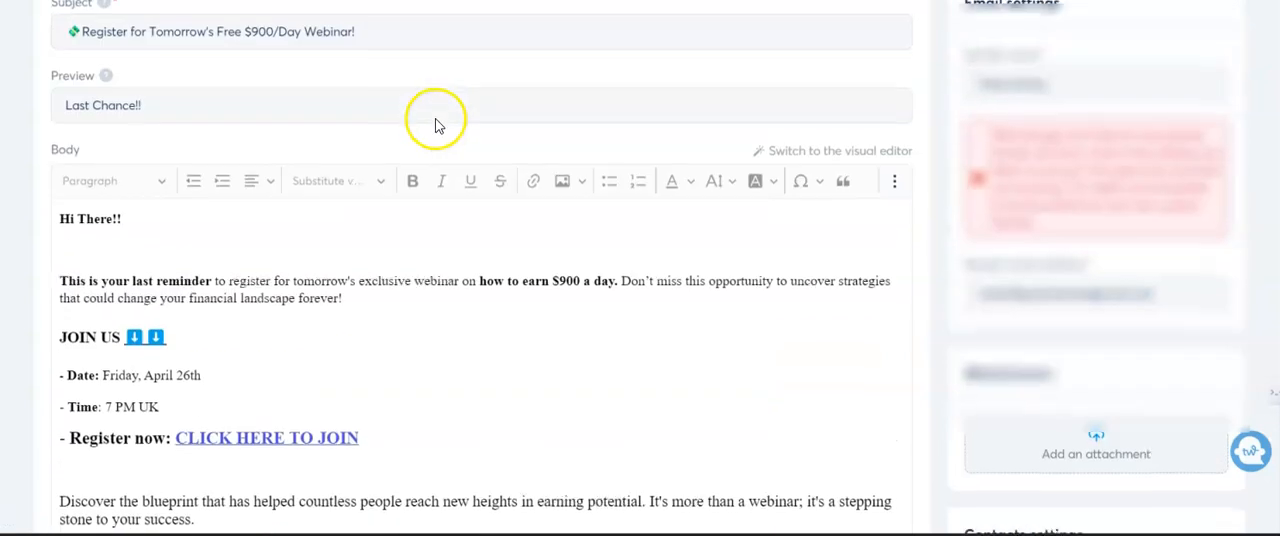
{"action": "scroll", "coordinate": [495, 118], "scroll_direction": "up", "scroll_amount": 1}
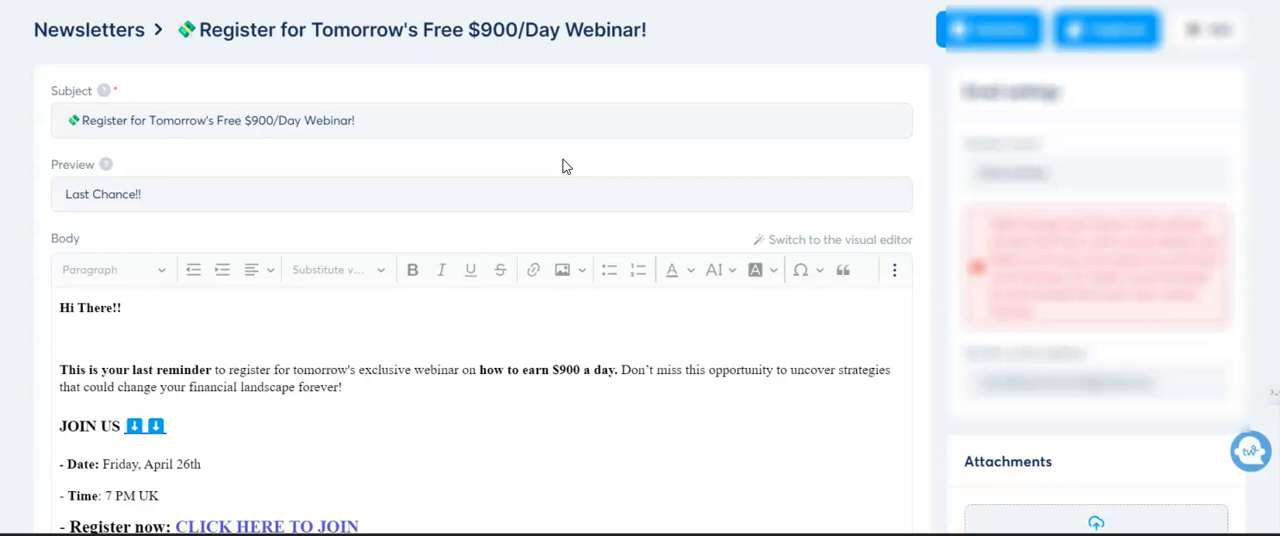
- Review the webinar newsletter's email settings, attachments, and included and excluded contact tags alongside the body
{"action": "scroll", "coordinate": [523, 137], "scroll_direction": "down", "scroll_amount": 1}
{"action": "scroll", "coordinate": [523, 134], "scroll_direction": "up", "scroll_amount": 1}
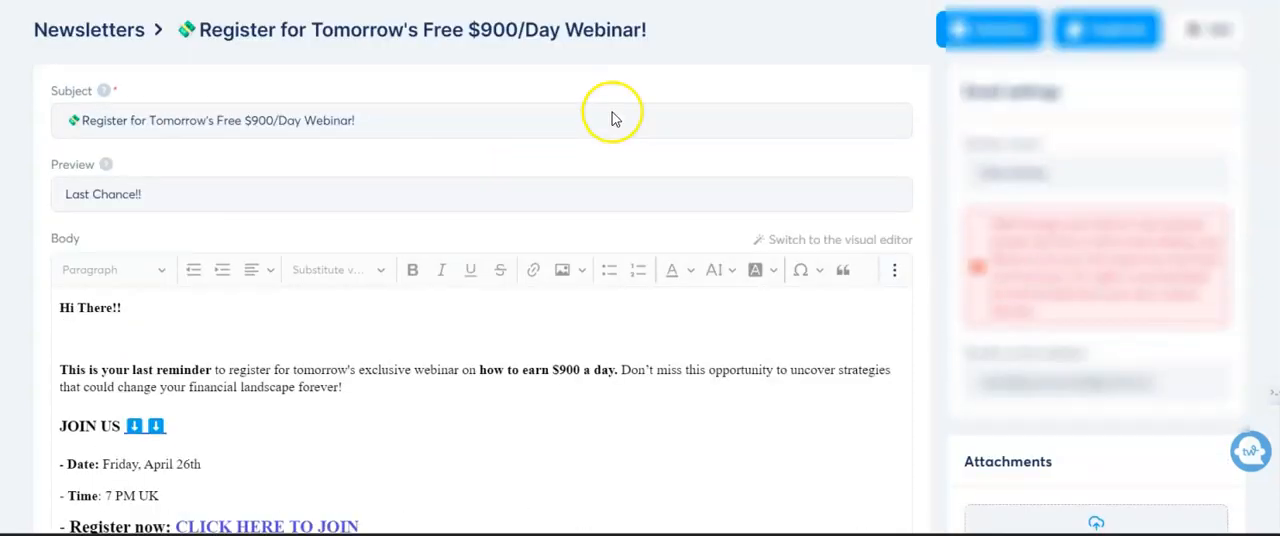
{"action": "scroll", "coordinate": [700, 133], "scroll_direction": "down", "scroll_amount": 1}
{"action": "scroll", "coordinate": [700, 133], "scroll_direction": "down", "scroll_amount": 5}
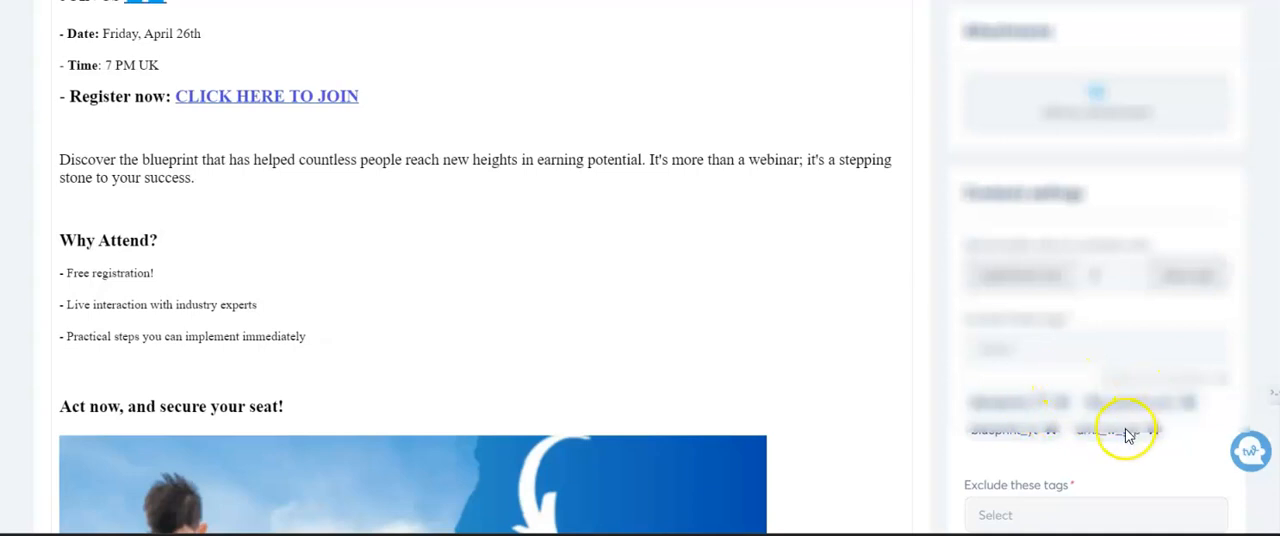
{"action": "scroll", "coordinate": [1118, 425], "scroll_direction": "up", "scroll_amount": 5}
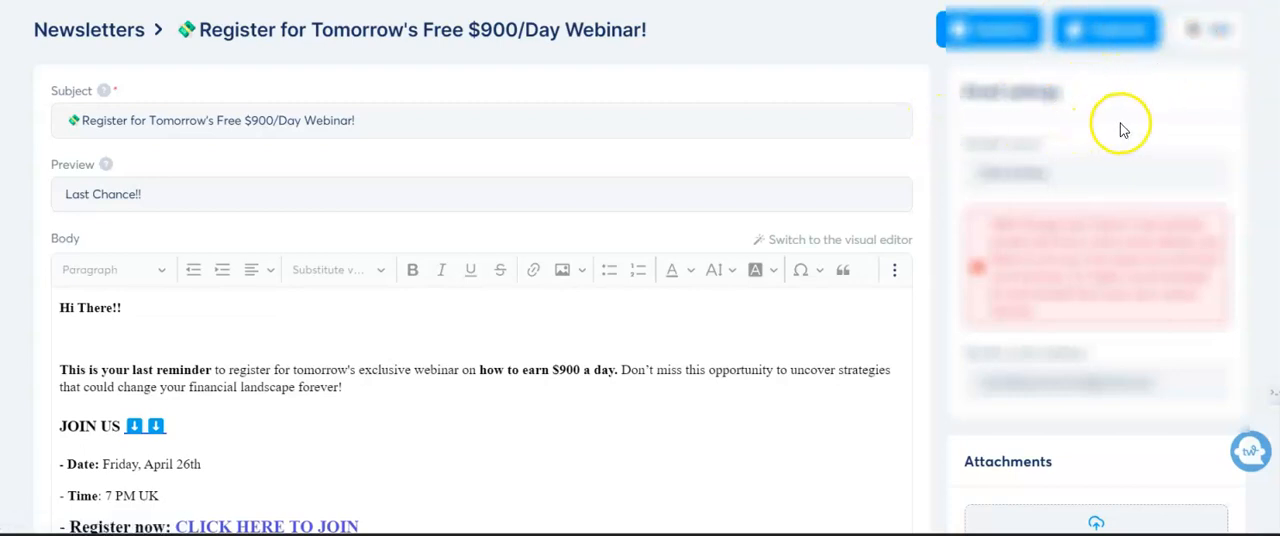
{"action": "scroll", "coordinate": [1123, 129], "scroll_direction": "down", "scroll_amount": 3}
{"action": "scroll", "coordinate": [1123, 129], "scroll_direction": "down", "scroll_amount": 10}
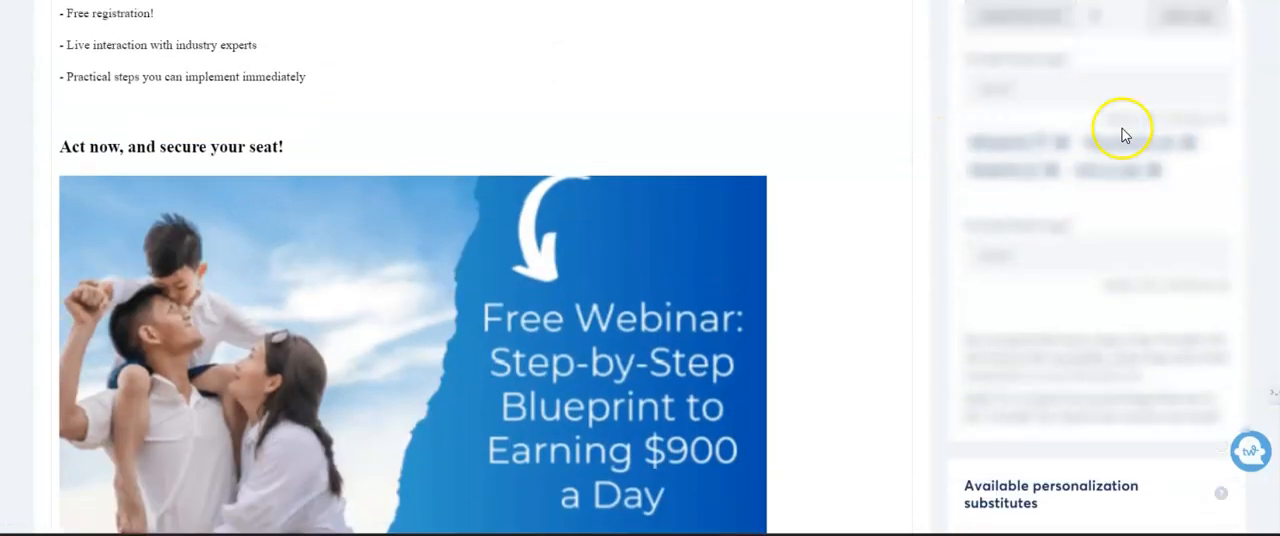
{"action": "scroll", "coordinate": [1123, 129], "scroll_direction": "up", "scroll_amount": 15}
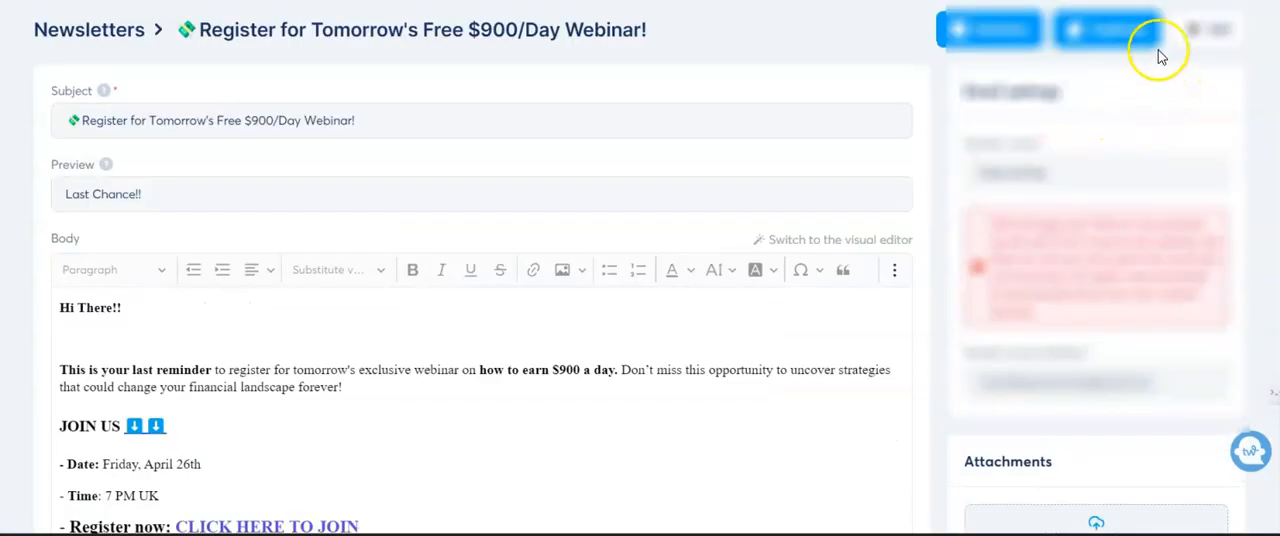
- Open the newsletter "We're Live NOW!! Don't Miss Out!" and copy the siren emoji from its body heading to the end of the subject
{"action": "left_click", "coordinate": [1220, 40]}
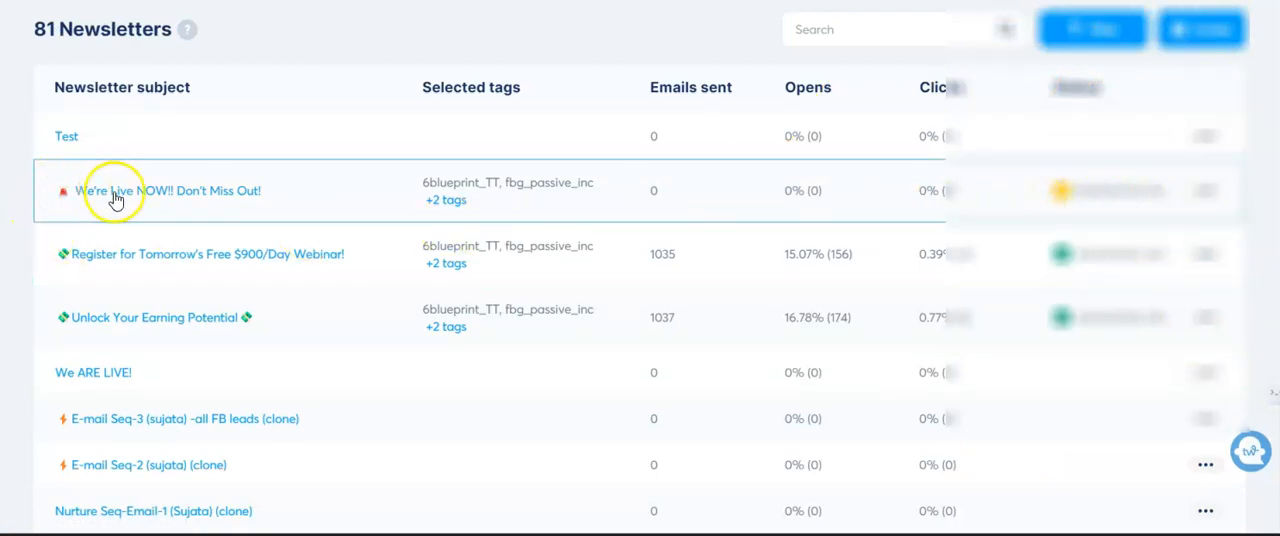
{"action": "left_click", "coordinate": [171, 195]}
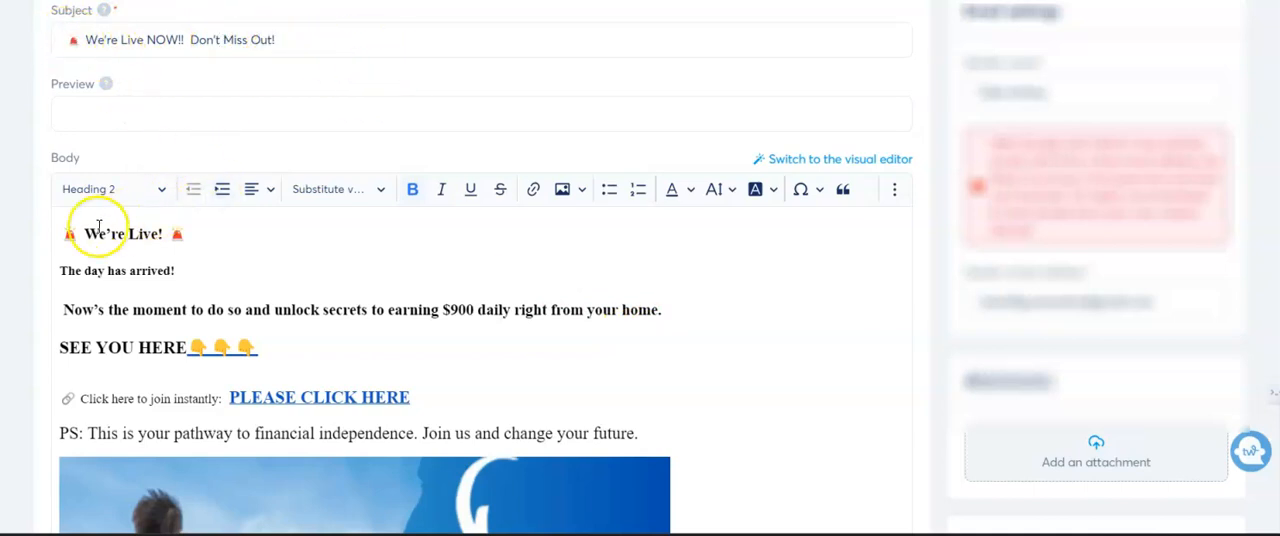
{"action": "left_click_drag", "start_coordinate": [167, 238], "coordinate": [193, 236]}
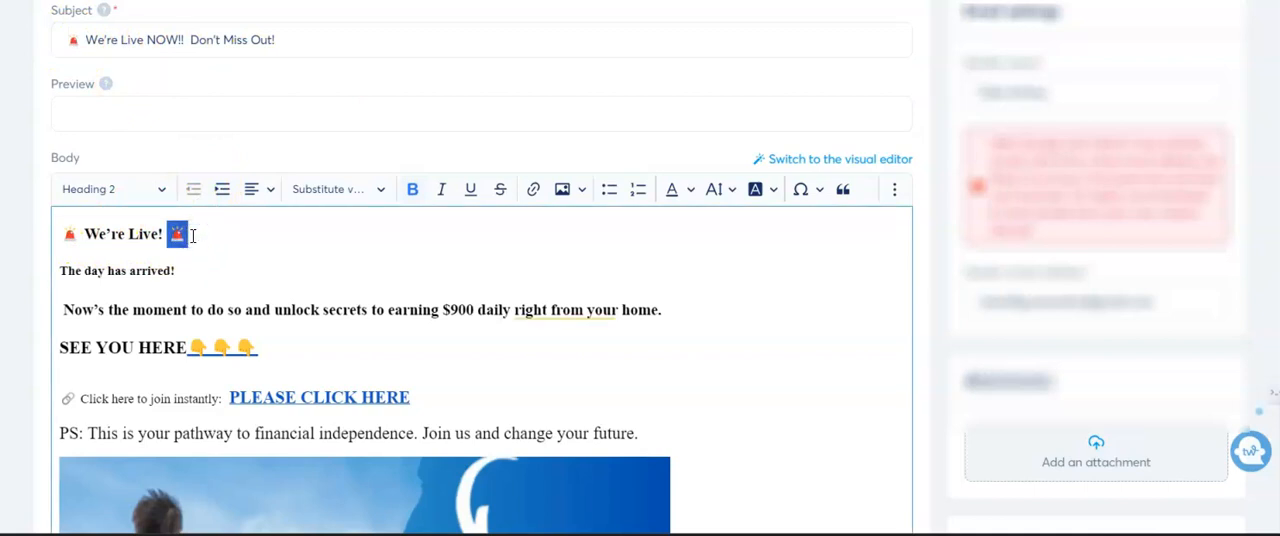
{"action": "left_click", "coordinate": [287, 40]}
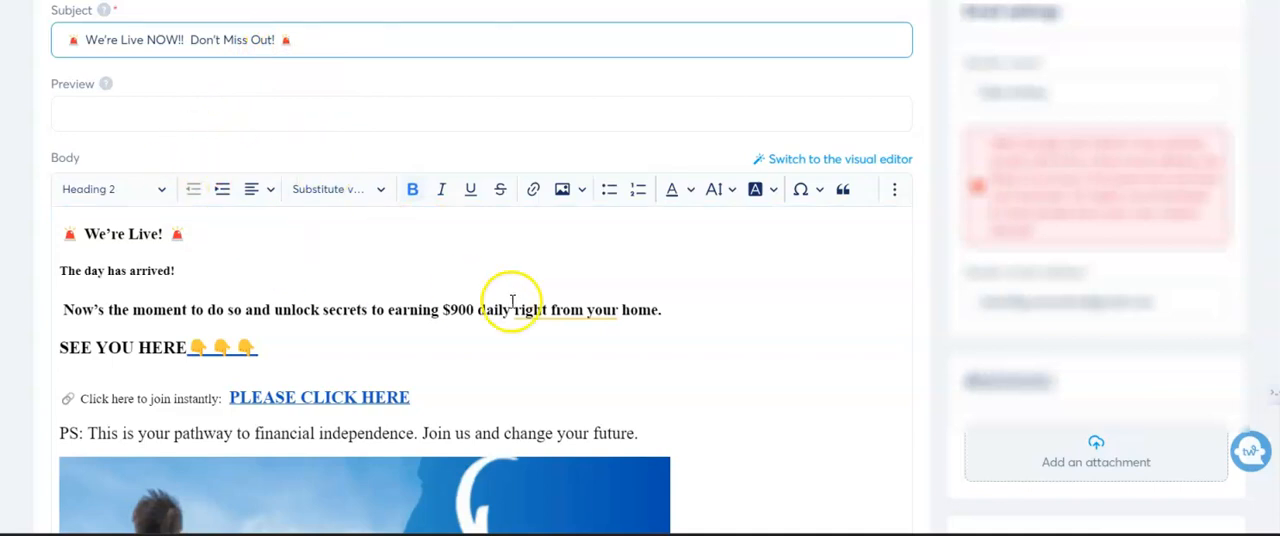
- Check the live-event newsletter's body and banner image, and save the newsletter
{"action": "scroll", "coordinate": [277, 337], "scroll_direction": "down", "scroll_amount": 3}
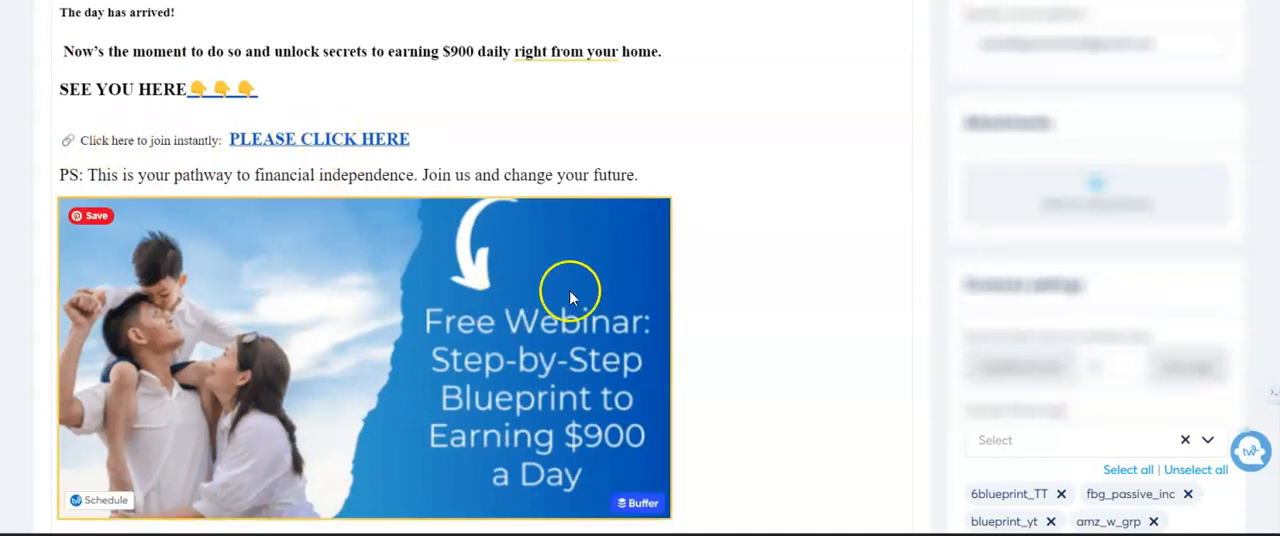
{"action": "scroll", "coordinate": [989, 230], "scroll_direction": "up", "scroll_amount": 4}
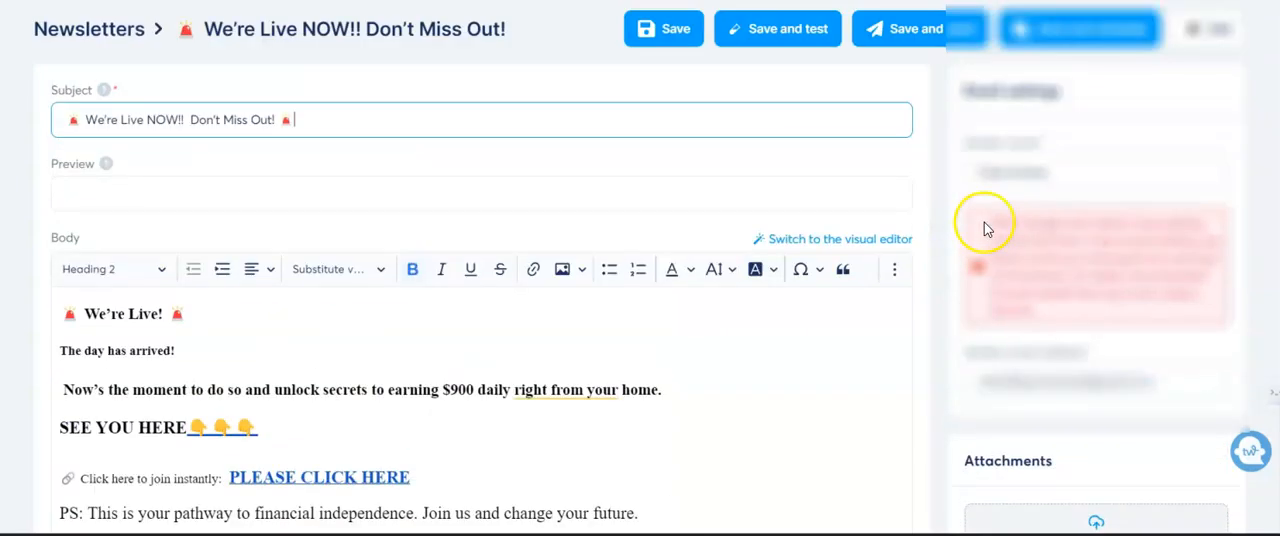
{"action": "left_click", "coordinate": [677, 31]}
{"action": "left_click", "coordinate": [781, 34]}
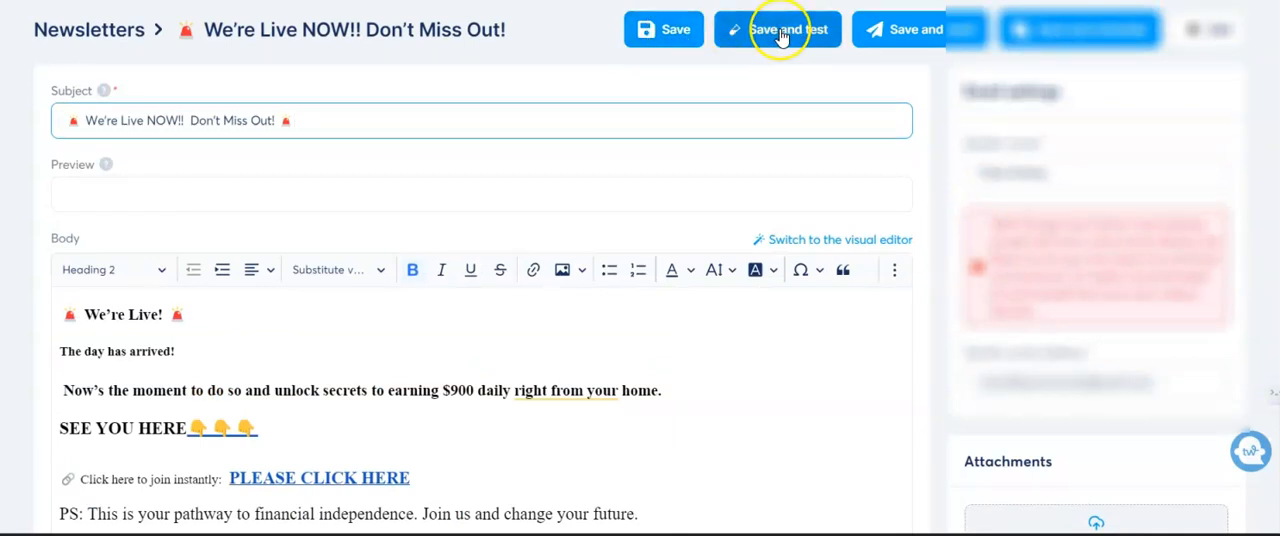
{"action": "left_click", "coordinate": [788, 40]}
{"action": "left_click", "coordinate": [671, 37]}
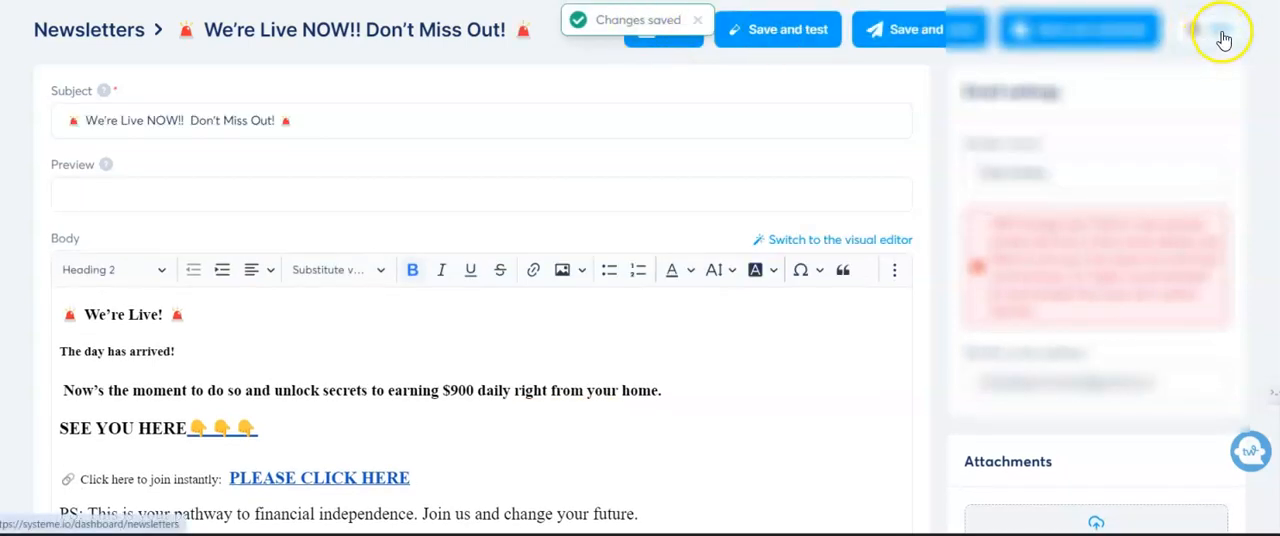
{"action": "scroll", "coordinate": [955, 185], "scroll_direction": "down", "scroll_amount": 2}
{"action": "scroll", "coordinate": [935, 187], "scroll_direction": "up", "scroll_amount": 2}
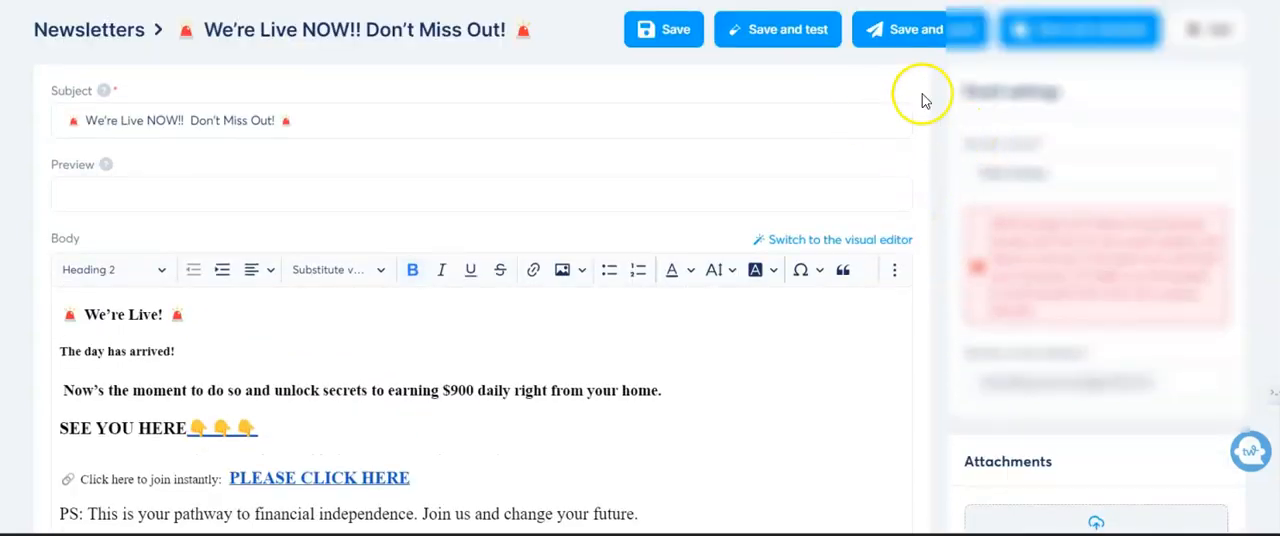
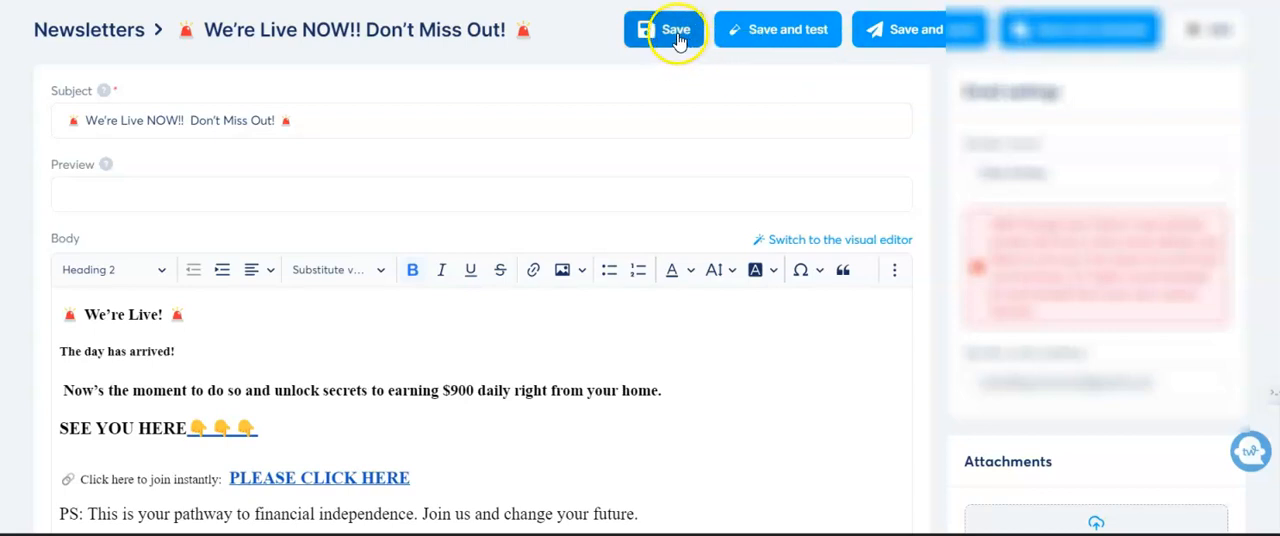
- Schedule the live-event newsletter for April 26, 2024 at 18:45, save the schedule, and return to the newsletter list
{"action": "left_click", "coordinate": [1117, 32]}
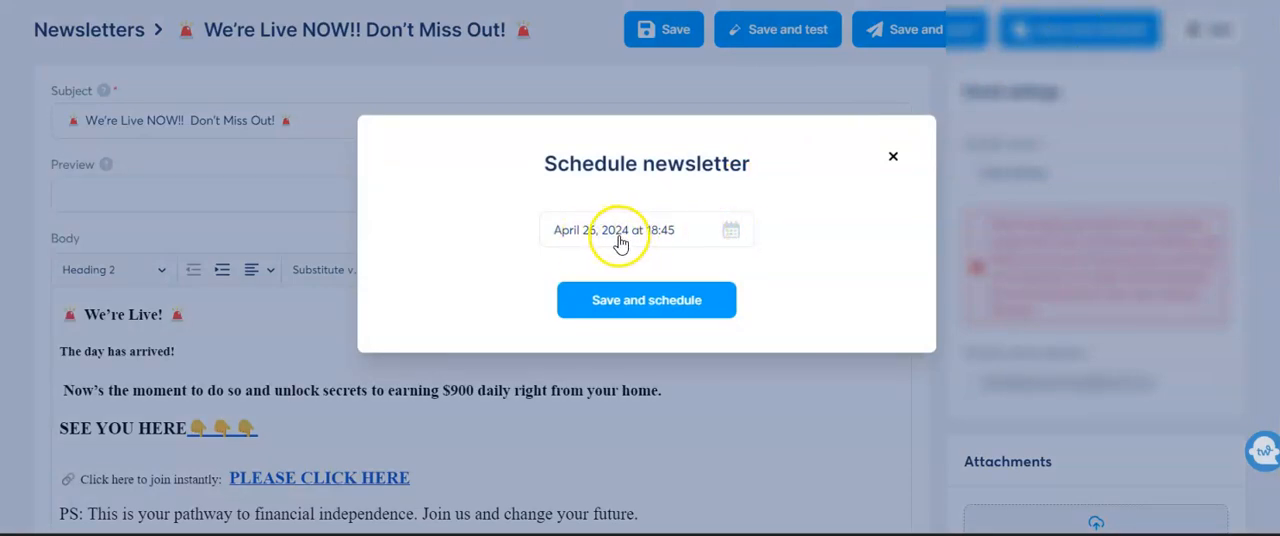
{"action": "left_click", "coordinate": [676, 253]}
{"action": "left_click", "coordinate": [729, 236]}
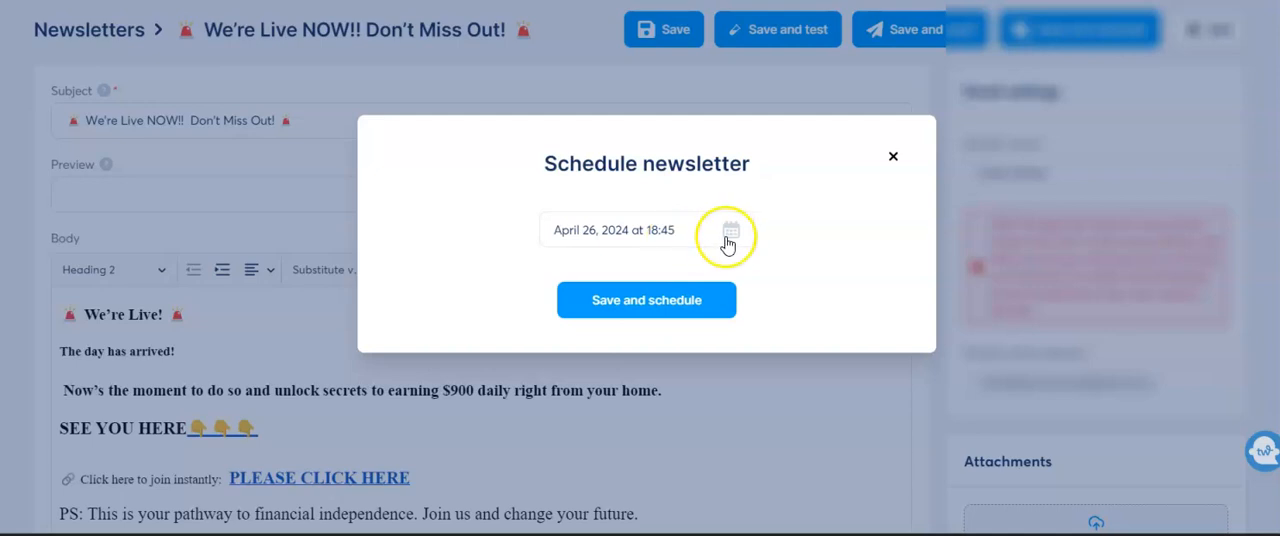
{"action": "left_click", "coordinate": [729, 240]}
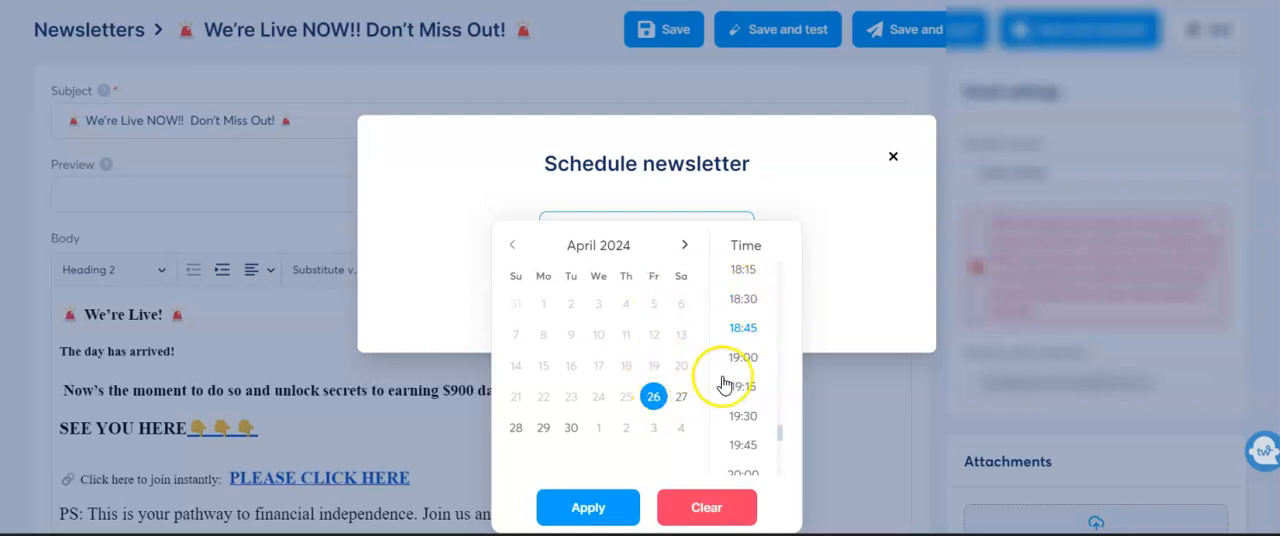
{"action": "left_click", "coordinate": [612, 506]}
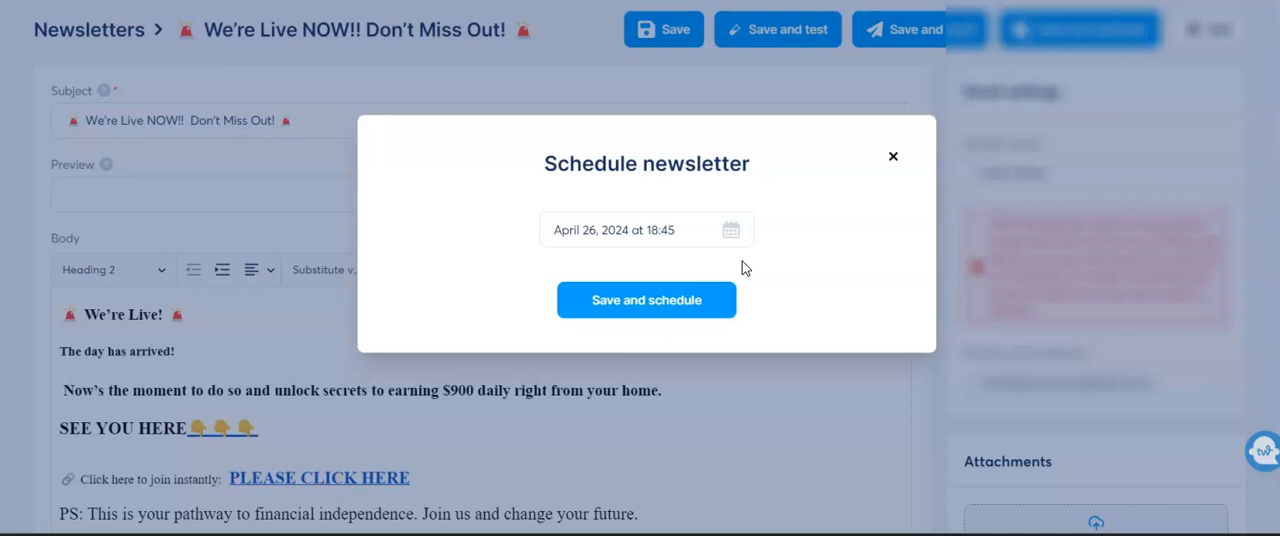
{"action": "left_click", "coordinate": [798, 224]}
{"action": "left_click", "coordinate": [641, 300]}
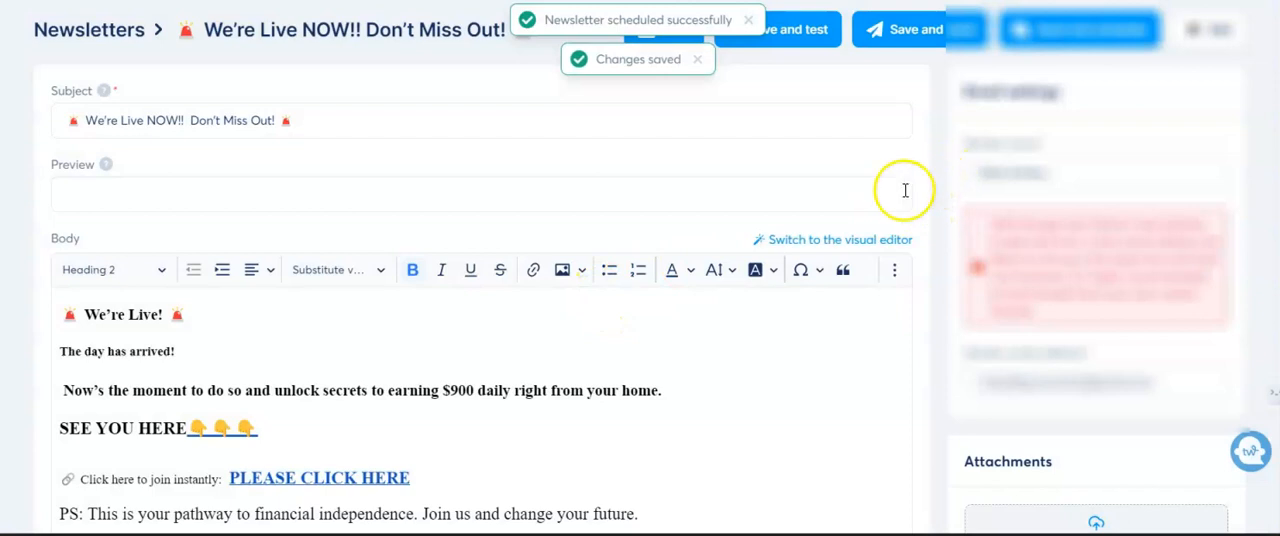
{"action": "left_click", "coordinate": [1222, 37]}
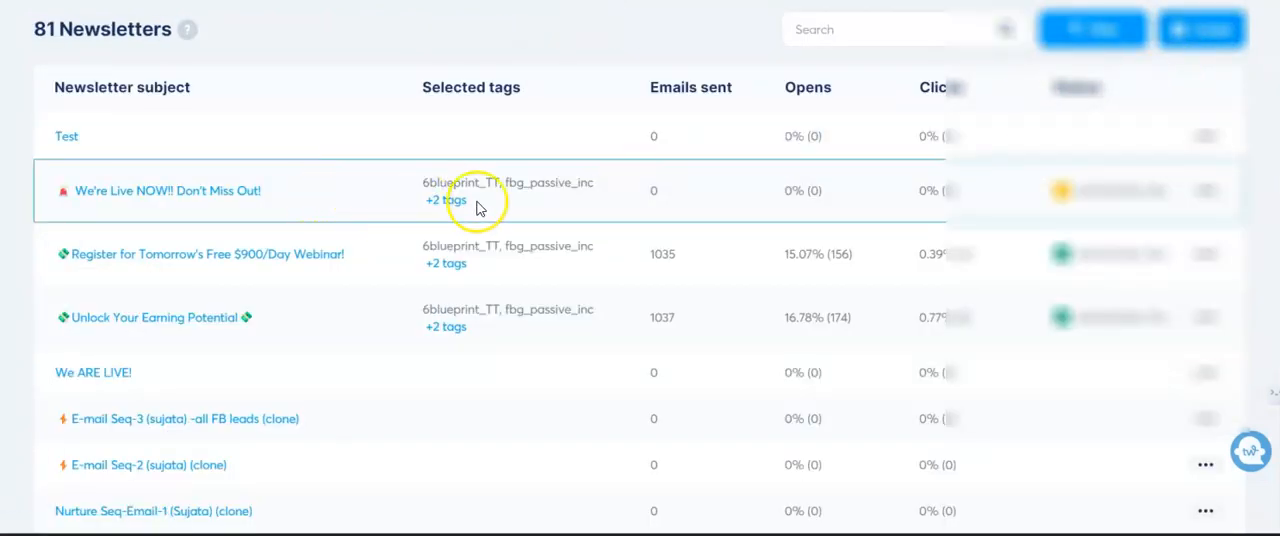